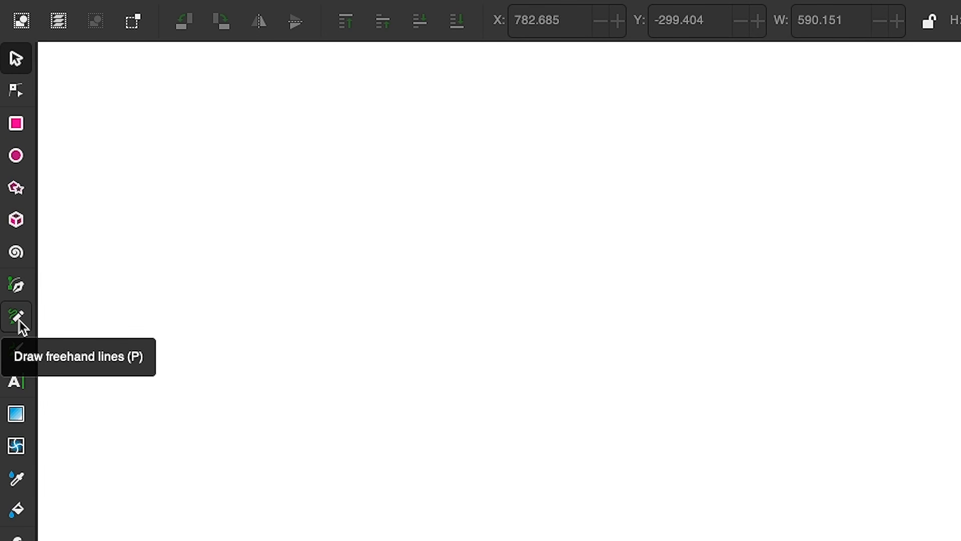
Draw an open, peaked roof outline from two connected straight segments with the Pencil tool, then deselect it.
left_click(16, 318)
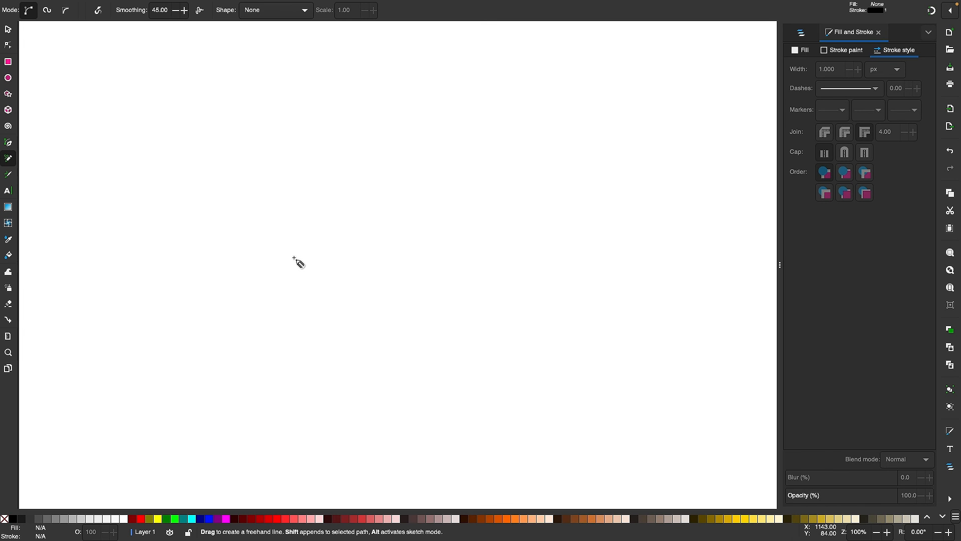
left_click(241, 272)
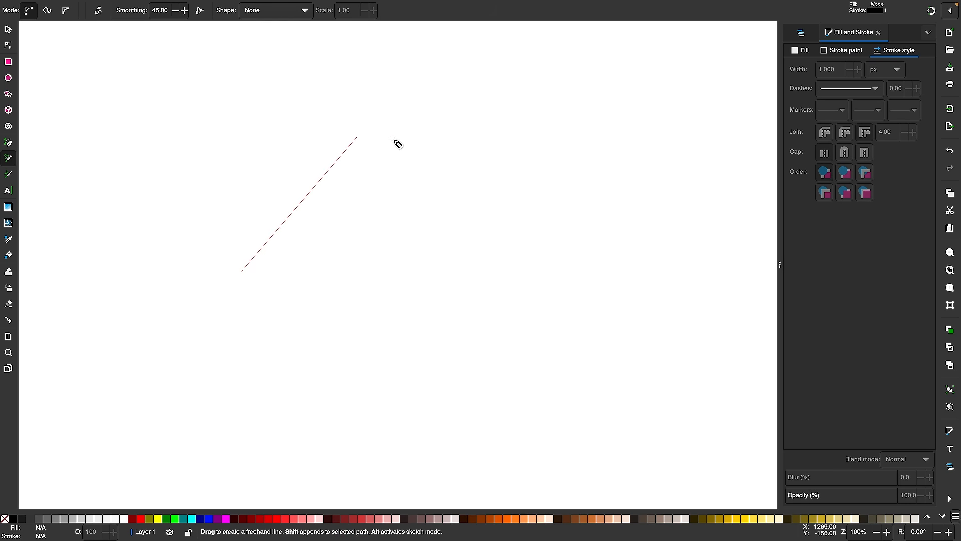
left_click(421, 155)
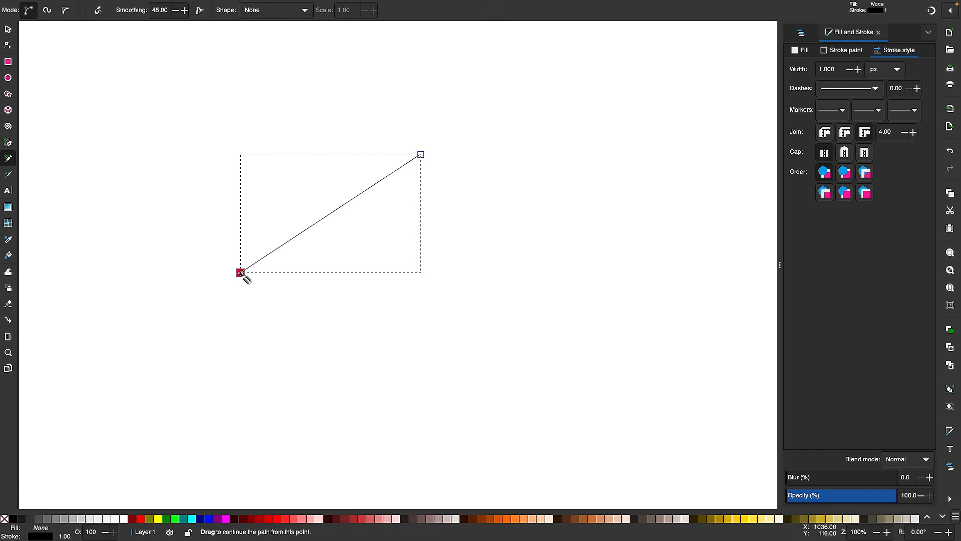
left_click(422, 155)
left_click(569, 266)
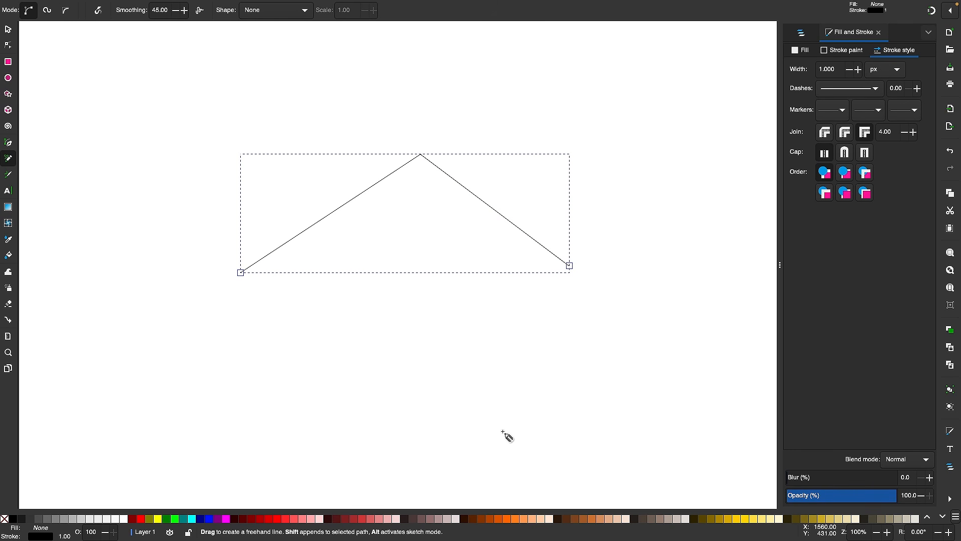
key("Escape")
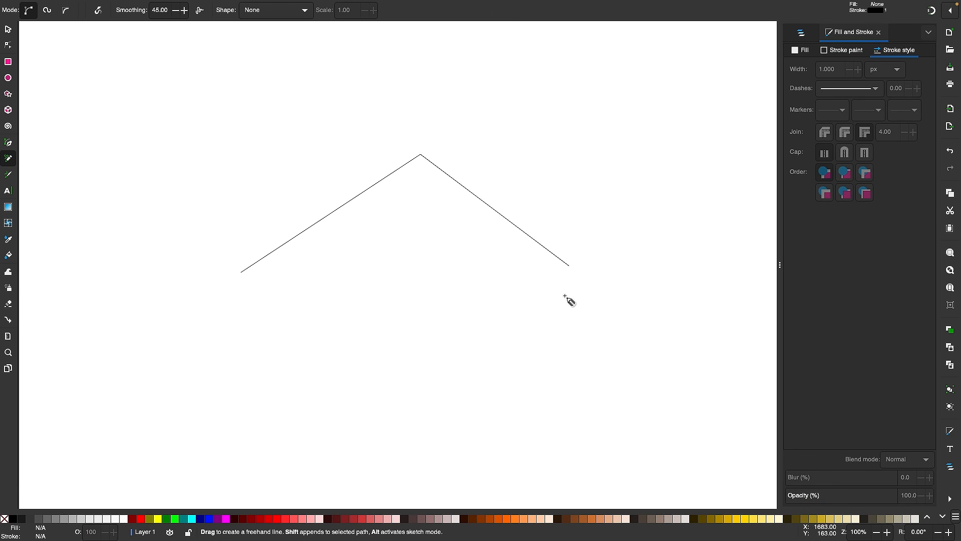
Draw the house body below the roof as an open three-sided outline about 468 × 277 px, with straight walls and floor.
left_click_drag(547, 269, 548, 303)
left_click(548, 385)
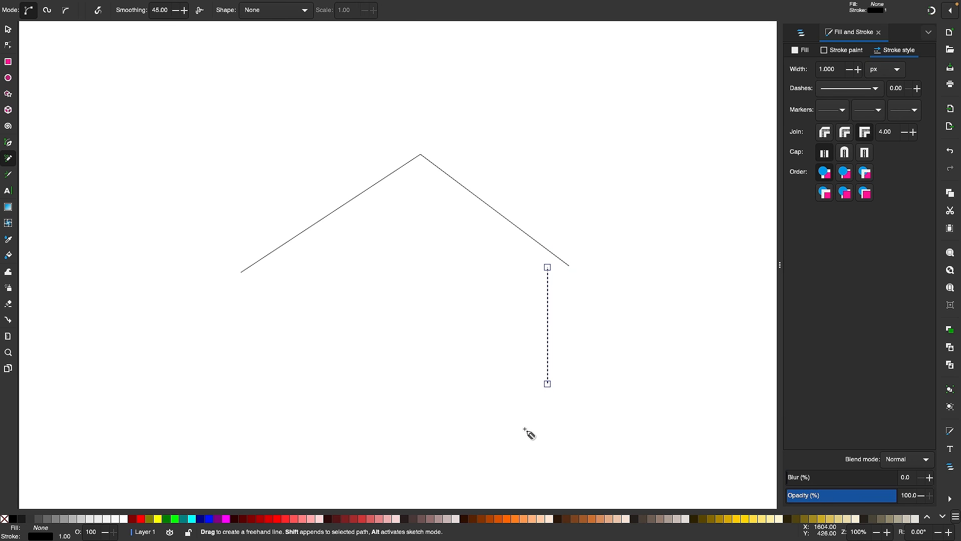
left_click(547, 384)
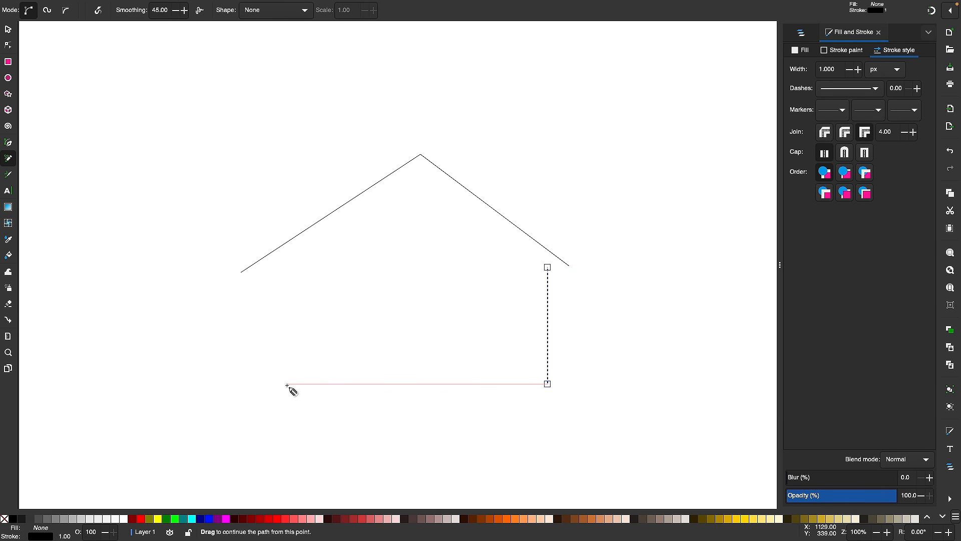
left_click(314, 384)
left_click(314, 384)
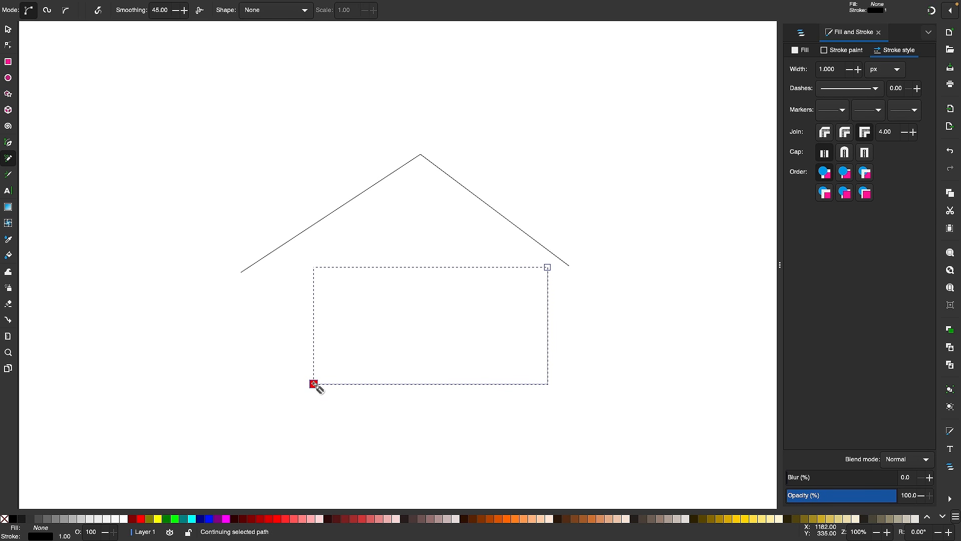
left_click(314, 246)
key("s")
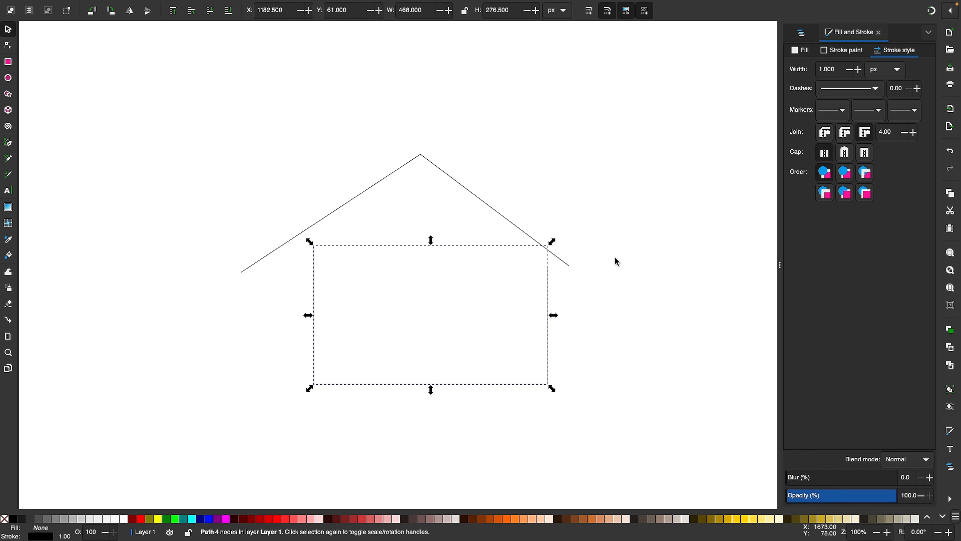
key("Escape")
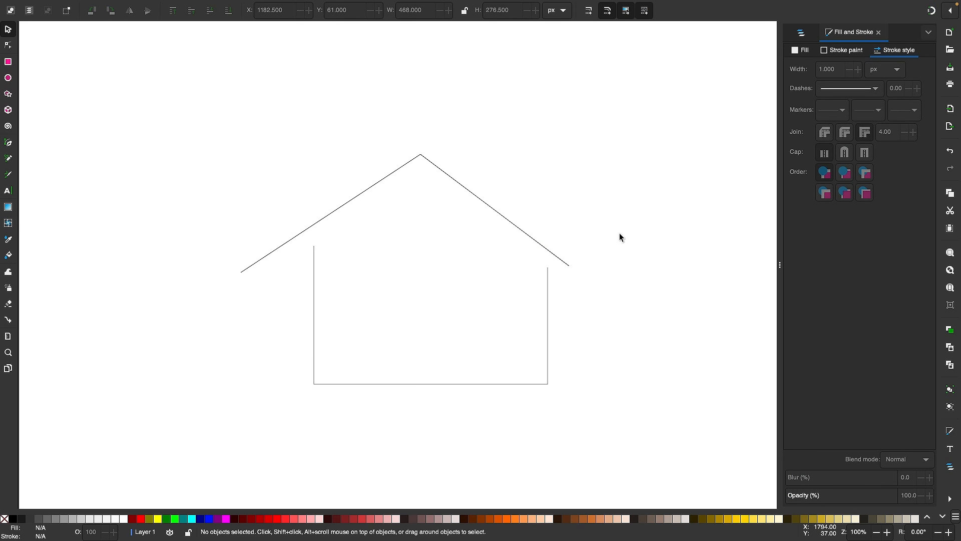
Delete all the lines of the house drawing from the canvas.
key("alt")
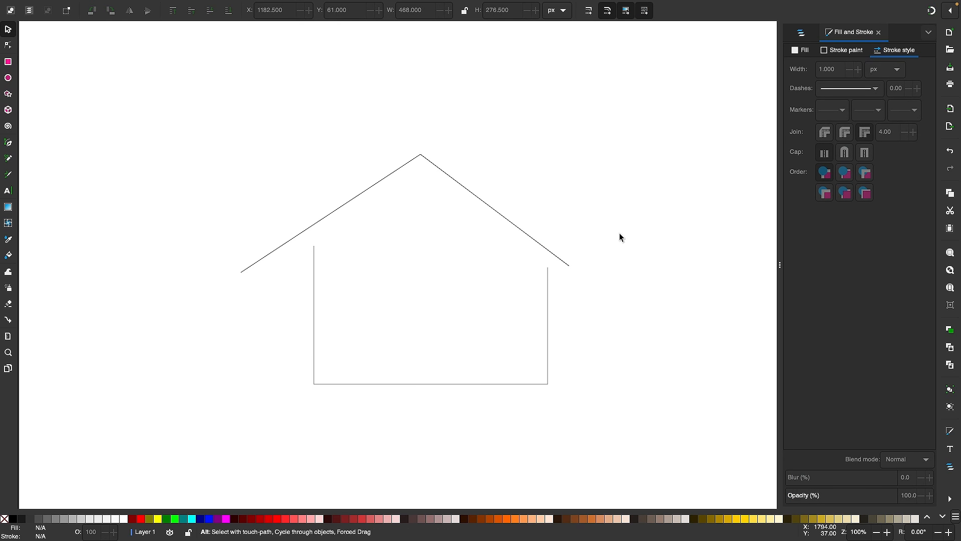
key("ctrl+a")
key("Delete")
Try a jagged freehand zigzag with the Pencil tool, then undo it.
key("p")
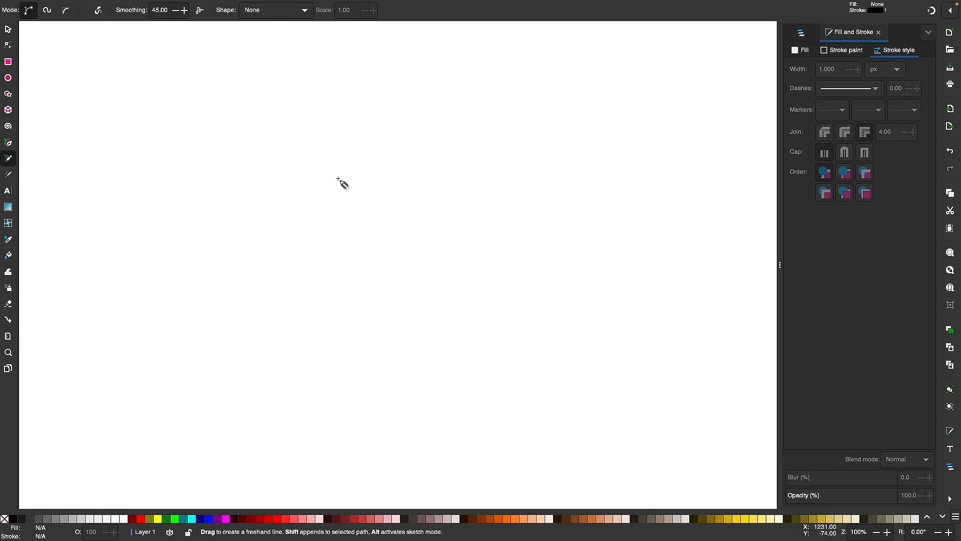
mouse_move(158, 228)
left_mouse_down()
mouse_move(196, 219)
mouse_move(155, 346)
mouse_move(239, 259)
mouse_move(277, 249)
mouse_move(312, 258)
mouse_move(354, 220)
left_mouse_up()
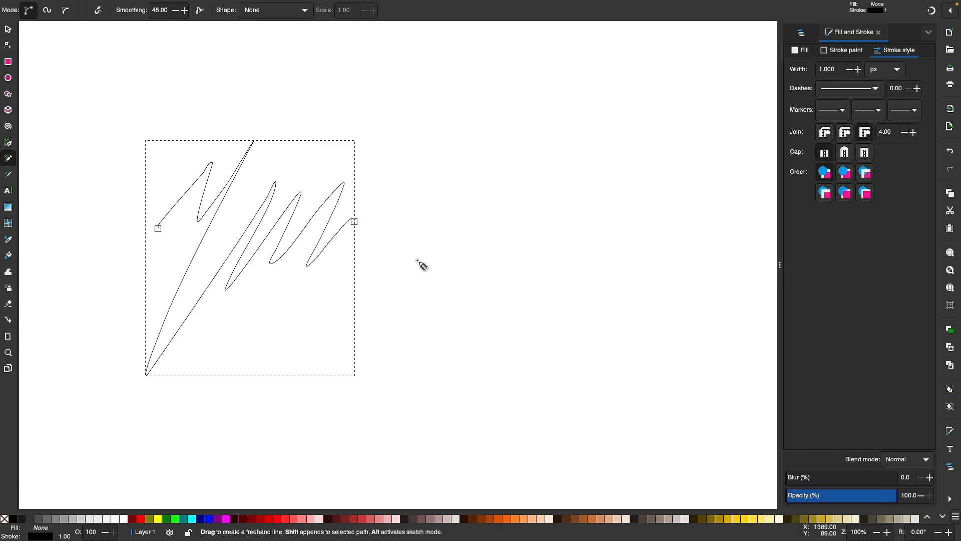
key("ctrl+z")
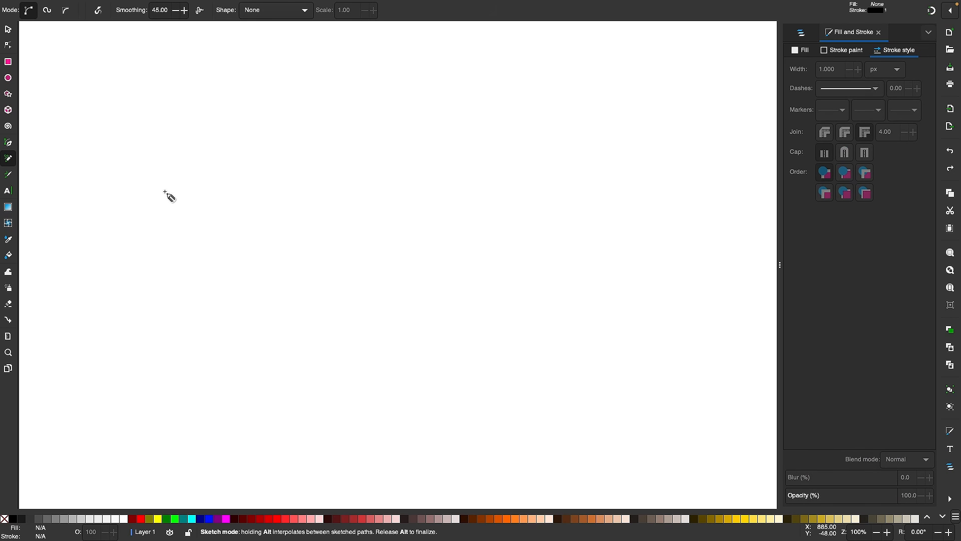
Draw a smooth freehand curve with an upper loop and a large lower loop, about 729 × 600 px, in regular Bezier mode.
mouse_move(180, 166)
left_mouse_down()
mouse_move(221, 187)
mouse_move(369, 152)
mouse_move(364, 68)
mouse_move(315, 163)
mouse_move(361, 246)
mouse_move(284, 350)
mouse_move(105, 327)
mouse_move(288, 230)
mouse_move(340, 302)
mouse_move(442, 306)
mouse_move(467, 256)
left_mouse_up()
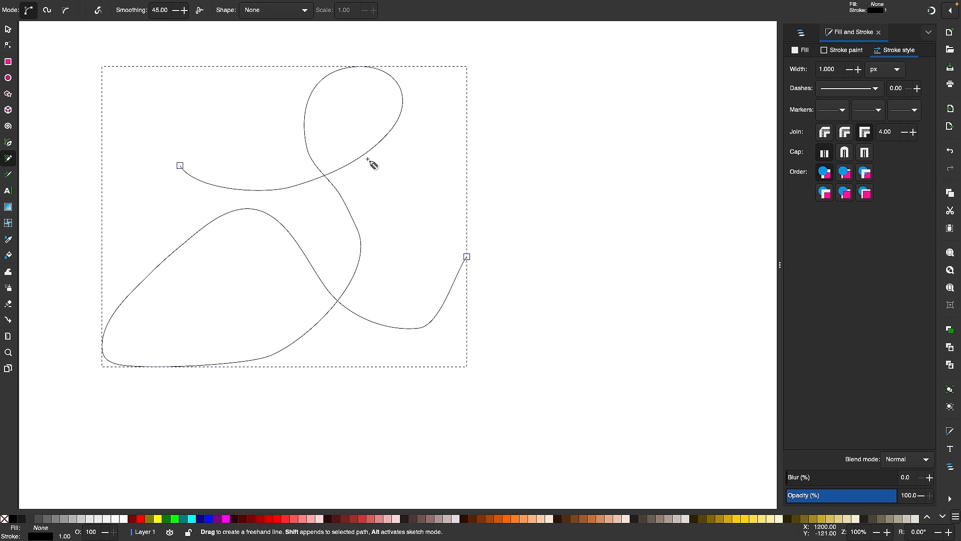
scroll(356, 190, "right", 6)
scroll(356, 190, "up", 1)
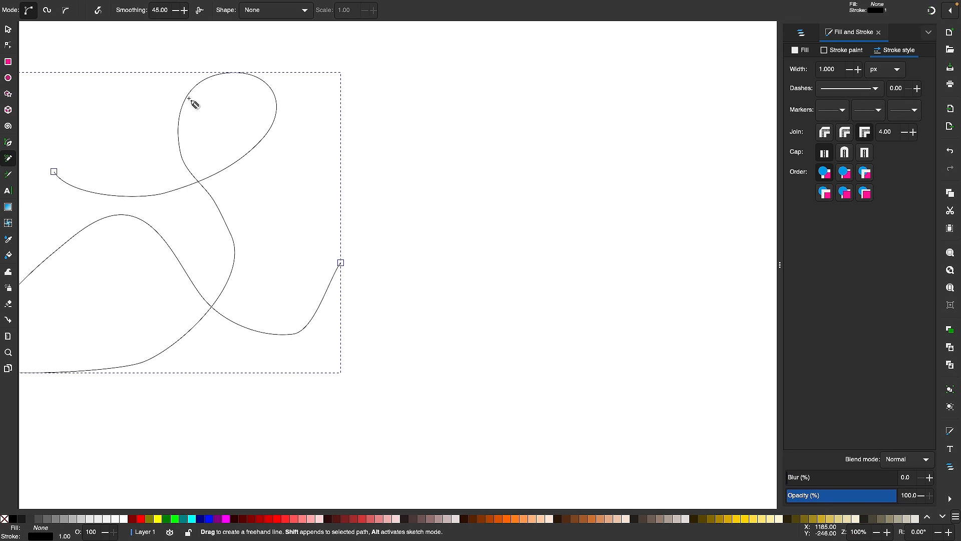
scroll(190, 99, "left", 1)
scroll(189, 99, "down", 1)
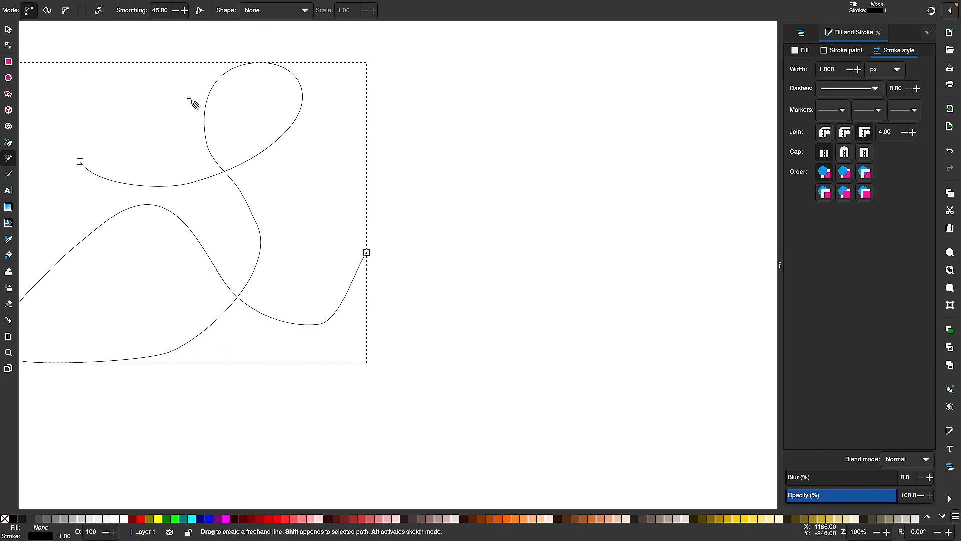
Switch the Pencil tool to Spiro mode and draw a similar double-loop curve beside the first, about 660 × 600 px.
left_click(48, 11)
scroll(529, 128, "up", 1)
scroll(530, 128, "right", 2)
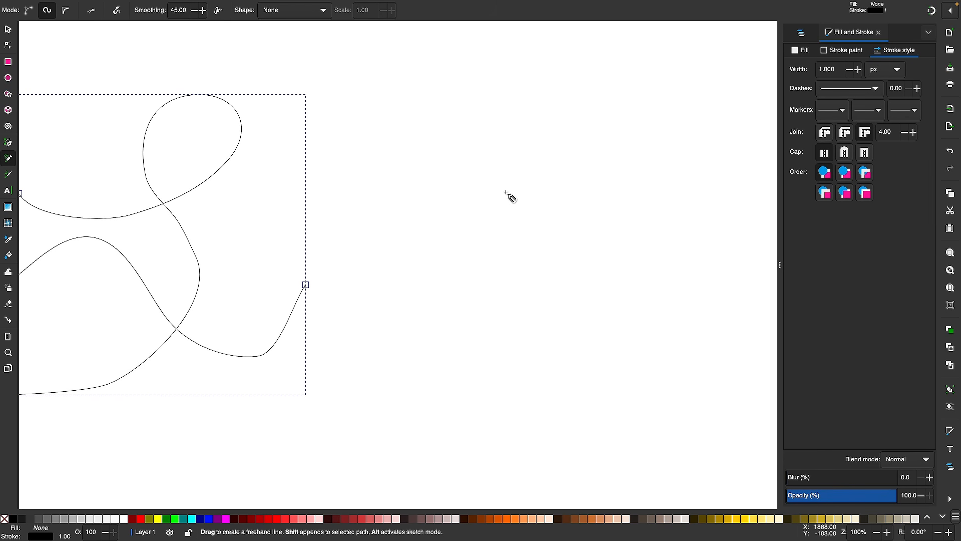
scroll(506, 194, "up", 1)
scroll(505, 194, "right", 1)
mouse_move(400, 207)
left_mouse_down()
mouse_move(460, 230)
mouse_move(557, 229)
mouse_move(577, 155)
mouse_move(503, 131)
mouse_move(480, 253)
mouse_move(504, 385)
mouse_move(425, 414)
mouse_move(381, 372)
mouse_move(453, 341)
mouse_move(613, 387)
mouse_move(706, 318)
left_mouse_up()
Set the stroke width of the new Spiro curve to 7 px.
scroll(528, 300, "down", 2)
scroll(527, 300, "left", 1)
scroll(527, 302, "down", 1)
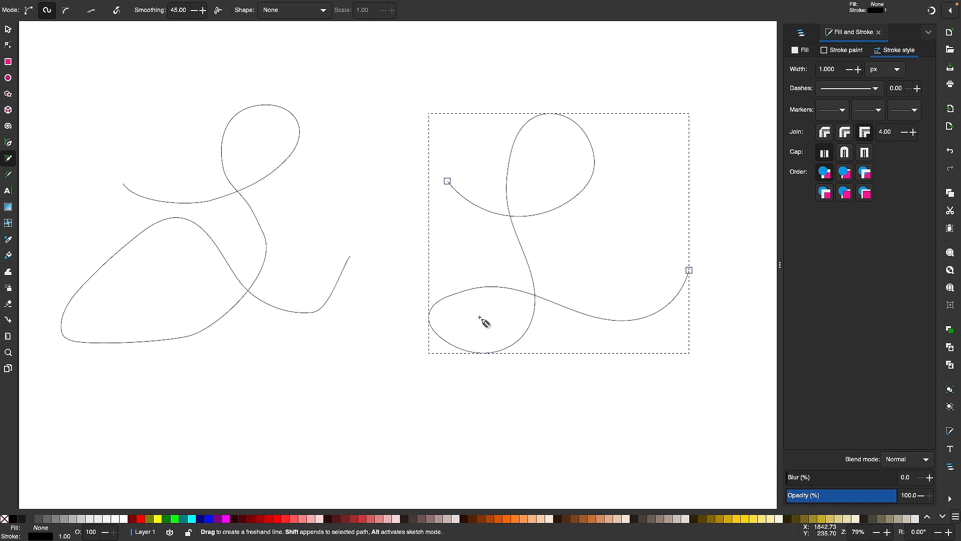
scroll(565, 320, "right", 1)
scroll(565, 320, "up", 1)
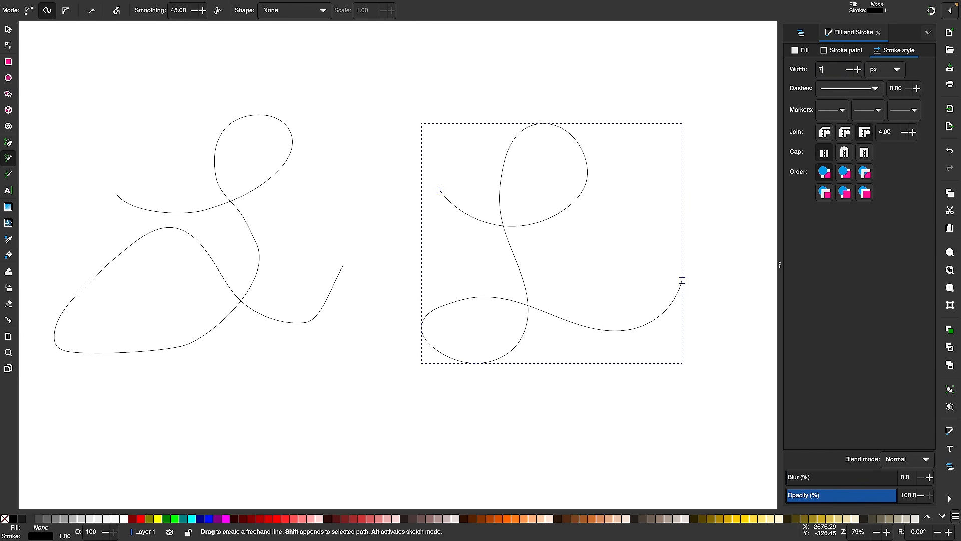
key("Return")
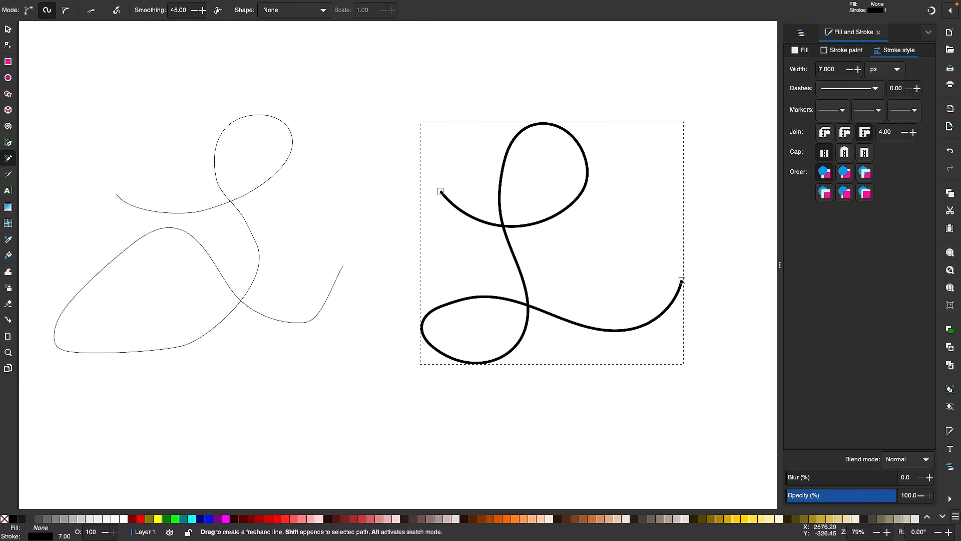
Select the first freehand curve and set its stroke width to 7 px as well.
left_click(8, 28)
left_click(213, 143)
left_click(216, 145)
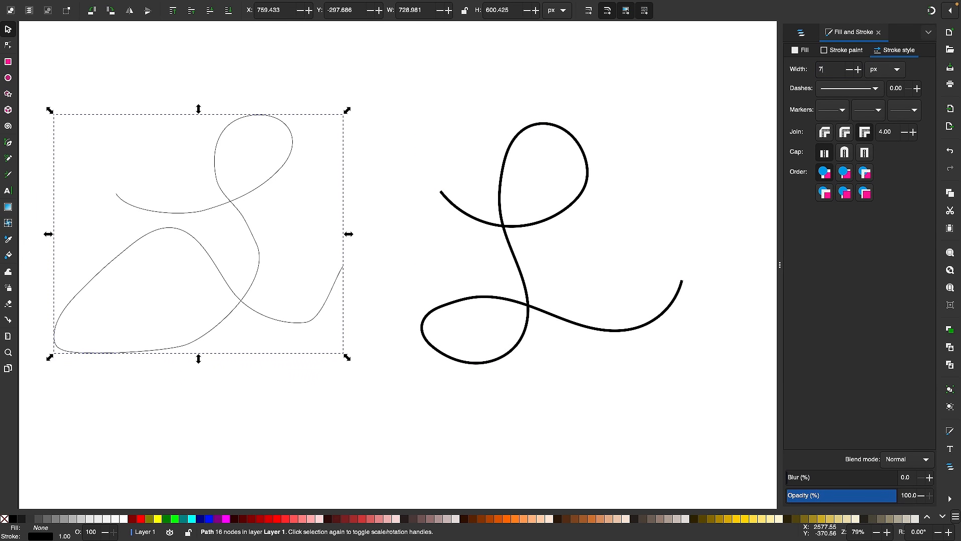
type("7")
key("Return")
Select the Spiro curve and move its path nodes slightly outward to make both loops rounder.
left_click(561, 215)
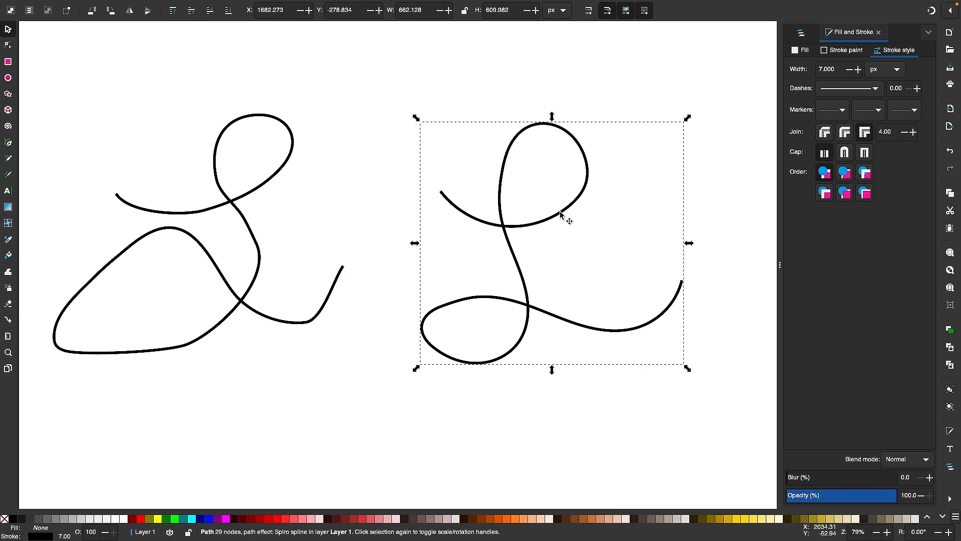
left_click(7, 48)
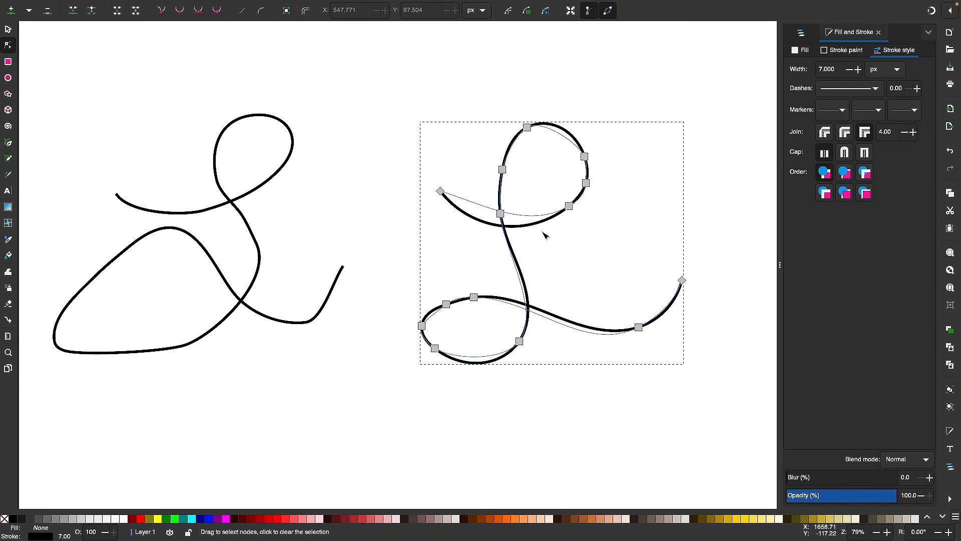
scroll(625, 279, "up", 1, "ctrl")
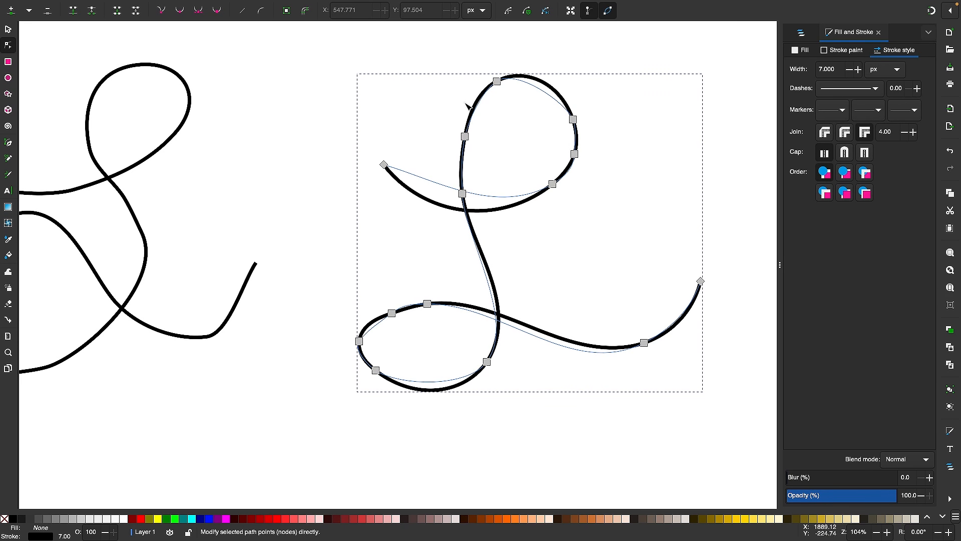
mouse_move(383, 164)
left_mouse_down()
mouse_move(319, 149)
mouse_move(377, 158)
left_mouse_up()
mouse_move(552, 184)
left_mouse_down()
mouse_move(571, 221)
mouse_move(543, 180)
mouse_move(547, 189)
left_mouse_up()
mouse_move(573, 119)
left_mouse_down()
mouse_move(592, 91)
mouse_move(568, 111)
left_mouse_up()
left_click_drag(465, 135, 446, 131)
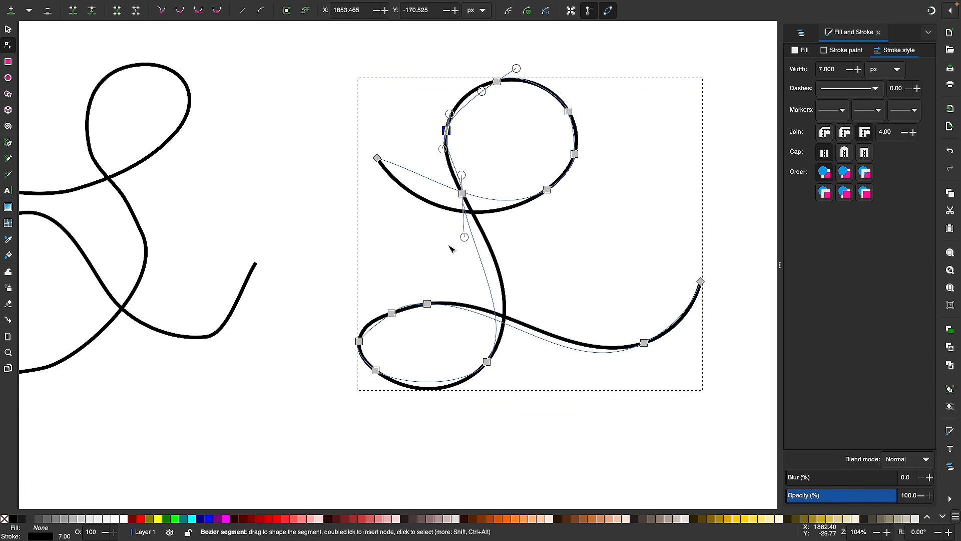
left_click_drag(391, 313, 382, 306)
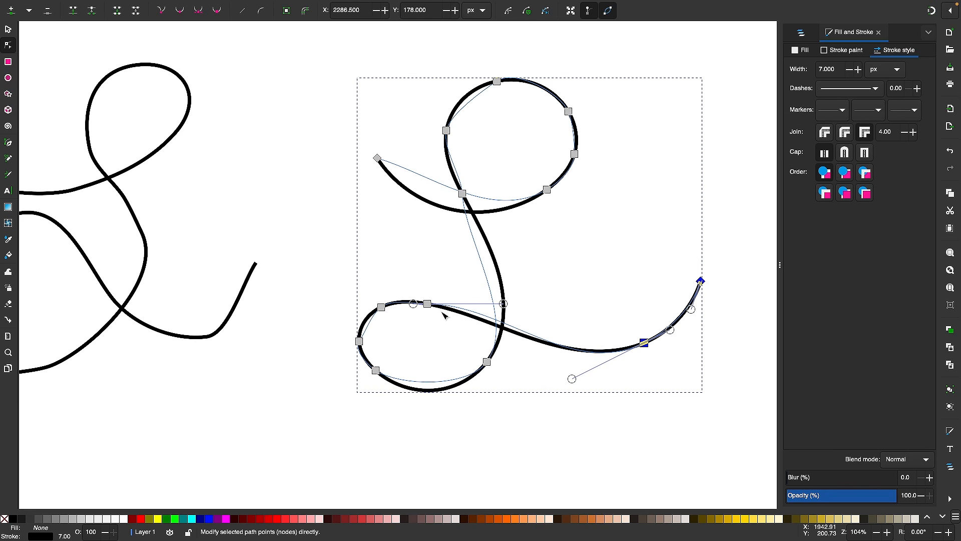
Reshape the first curve's lower loop by pulling a node on its outer side outward and adjusting the node's handle.
scroll(435, 312, "left", 10)
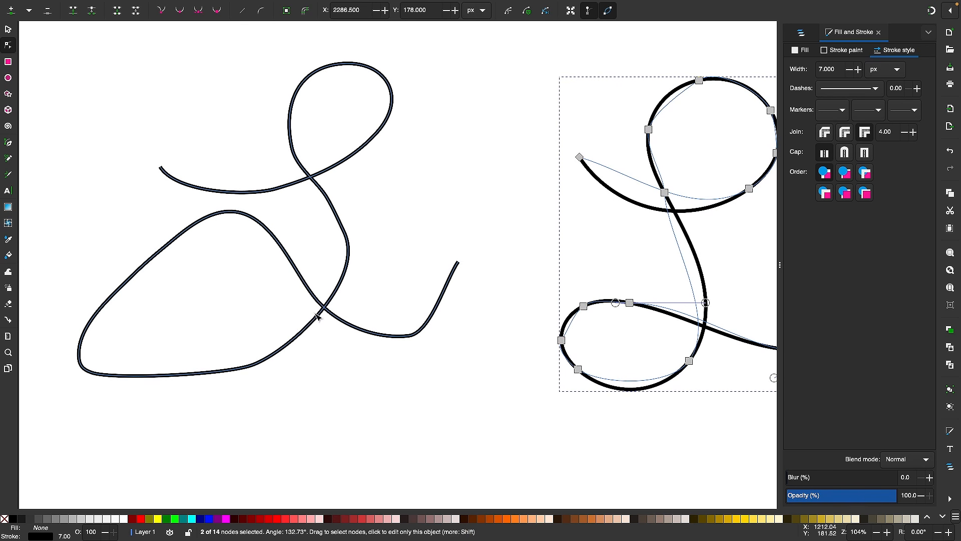
left_click(319, 317)
left_click_drag(128, 280, 127, 169)
left_click_drag(45, 270, 30, 333)
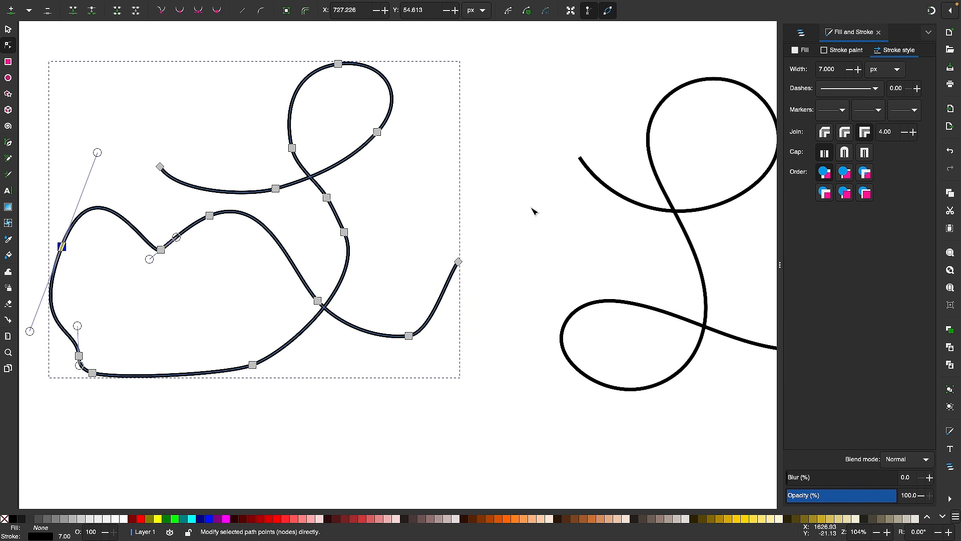
Leave node editing, deselect the edited curve and bring the empty canvas area beside the Spiro curve into view.
scroll(532, 208, "right", 8)
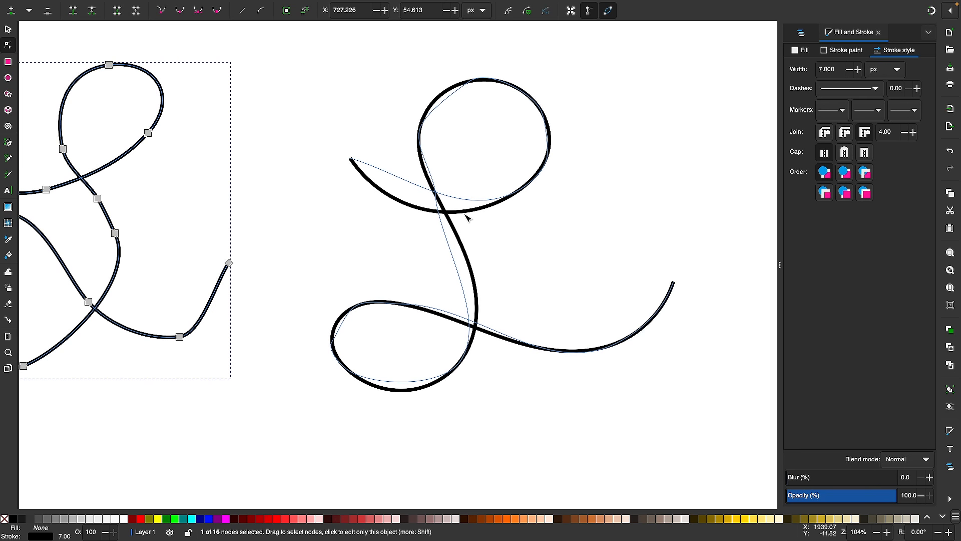
scroll(467, 216, "down", 2)
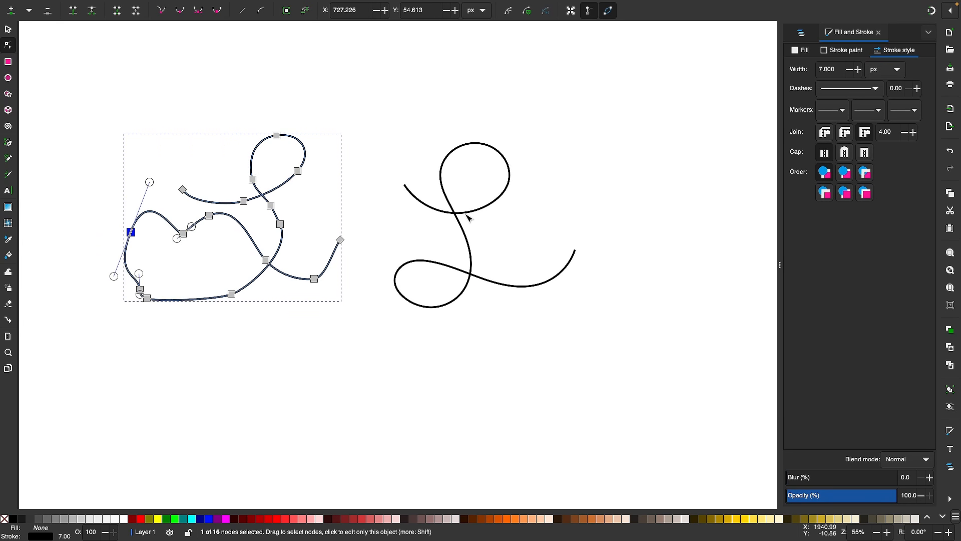
scroll(466, 216, "right", 3)
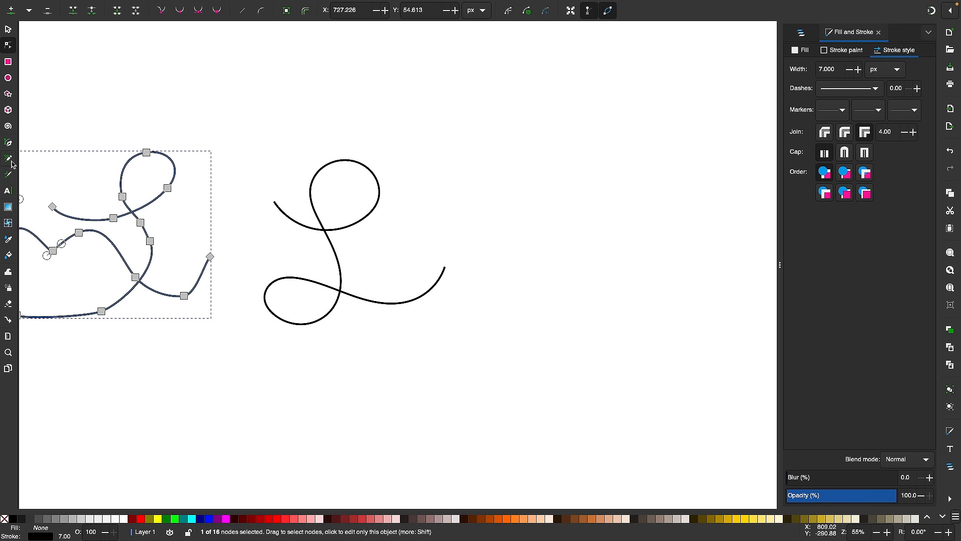
key("Escape")
key("s")
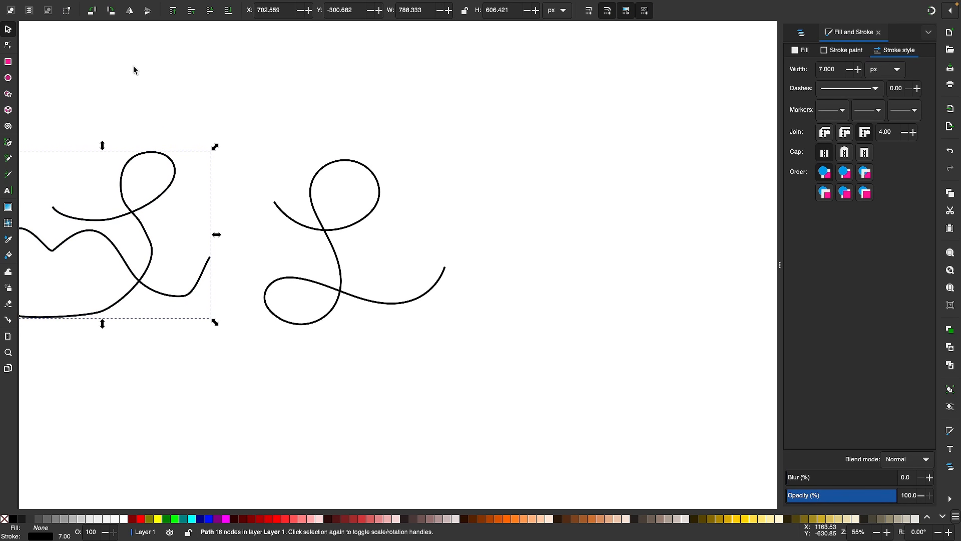
key("Escape")
Draw a freehand L-shaped curve with the Pencil tool in BSpline mode beside the Spiro curve and set its stroke width to 7 px.
left_click(6, 159)
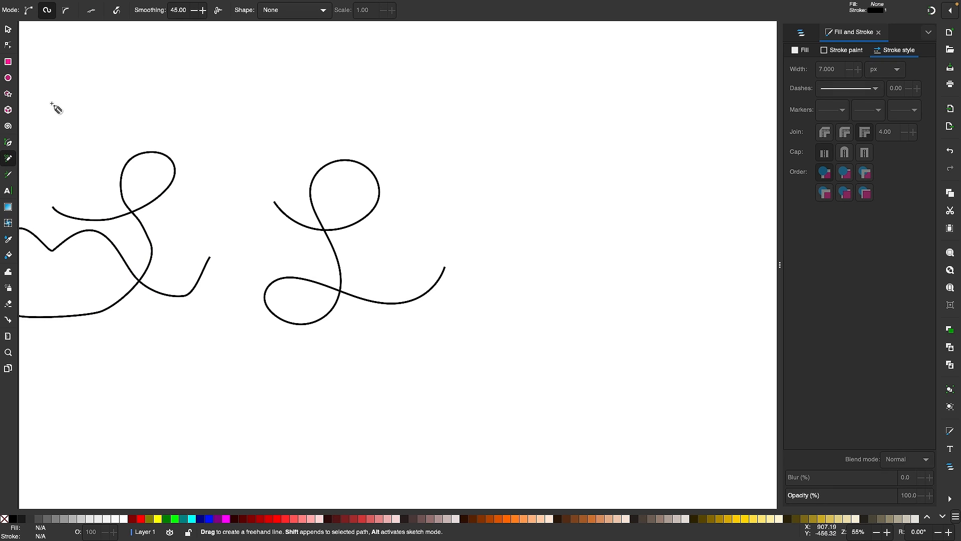
left_click(68, 13)
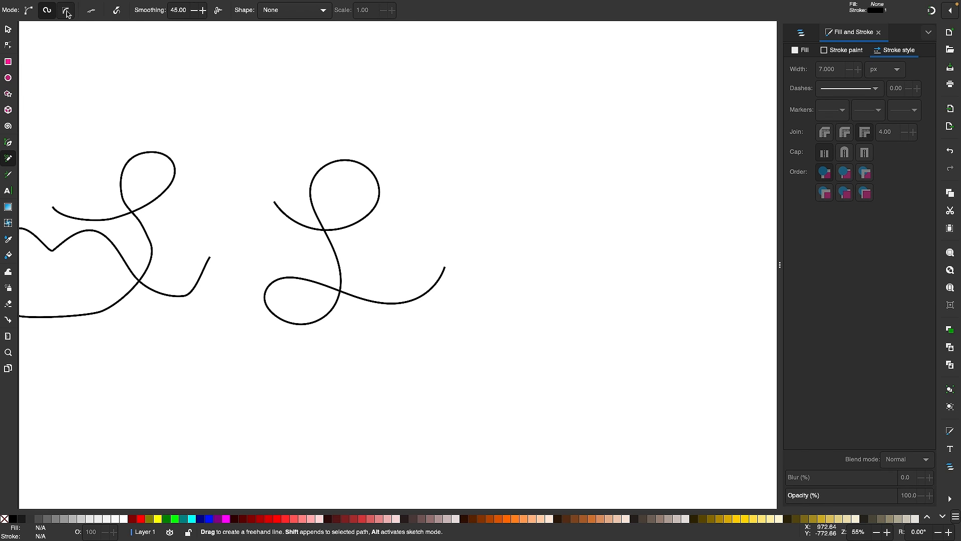
scroll(440, 129, "right", 5)
mouse_move(427, 215)
left_mouse_down()
mouse_move(510, 232)
mouse_move(565, 201)
mouse_move(531, 142)
mouse_move(495, 179)
mouse_move(508, 288)
mouse_move(489, 357)
mouse_move(402, 348)
mouse_move(475, 290)
mouse_move(598, 341)
mouse_move(669, 290)
left_mouse_up()
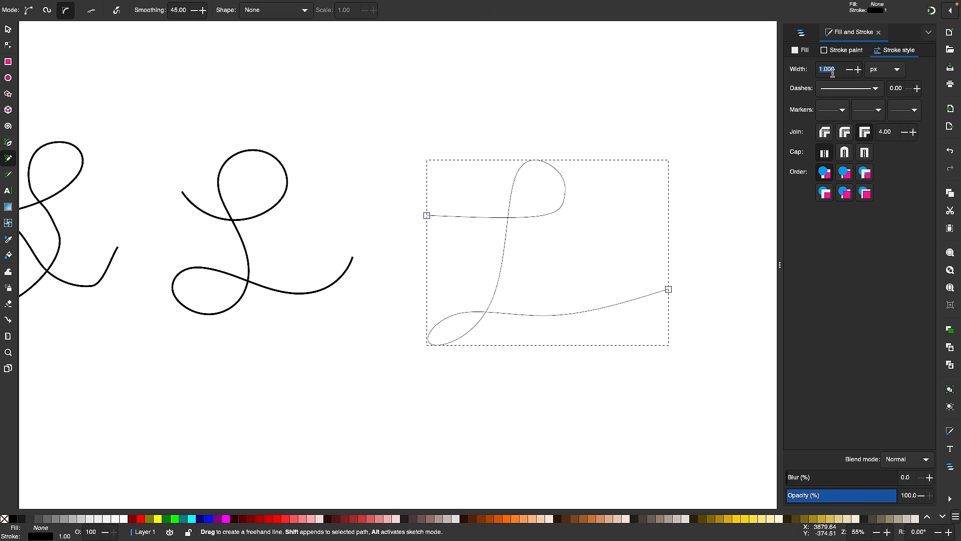
key("Return")
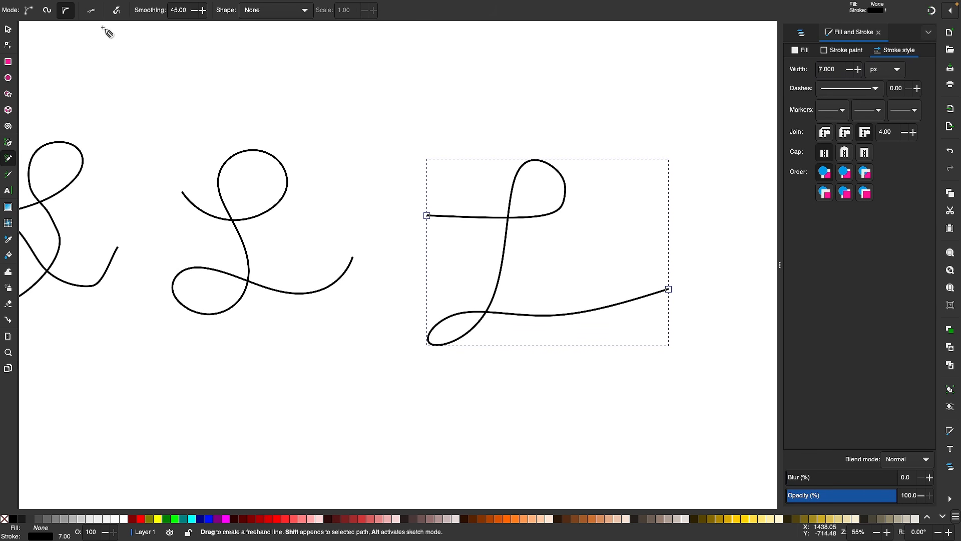
Make the BSpline curve's lower loop rounder by moving its lower-right control node downward and its upper-left control node upward.
left_click(8, 45)
scroll(513, 180, "up", 1)
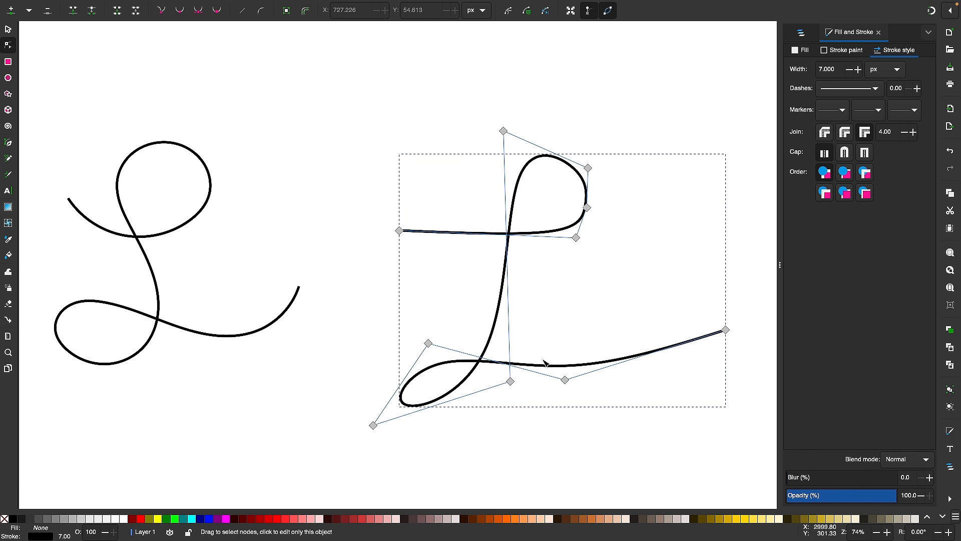
left_click_drag(511, 382, 529, 450)
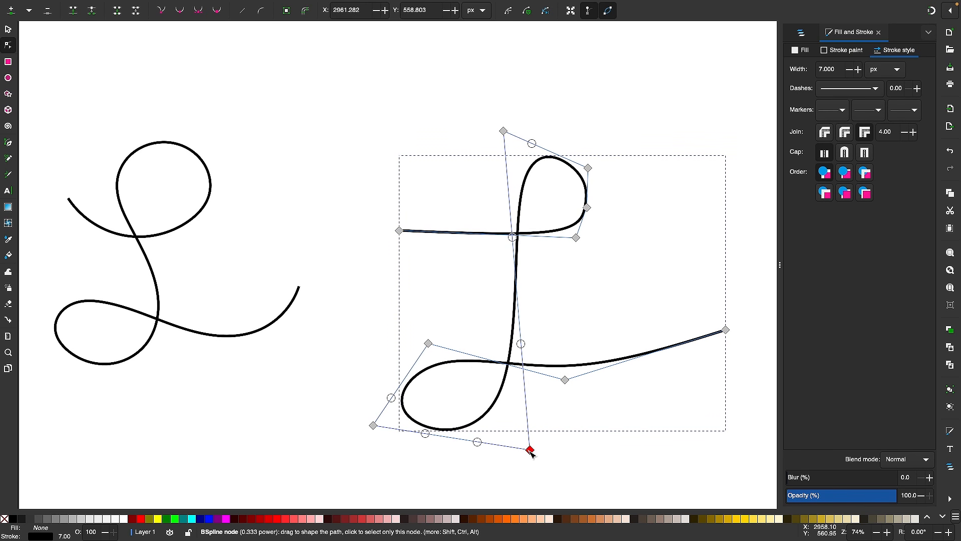
left_click_drag(428, 343, 397, 311)
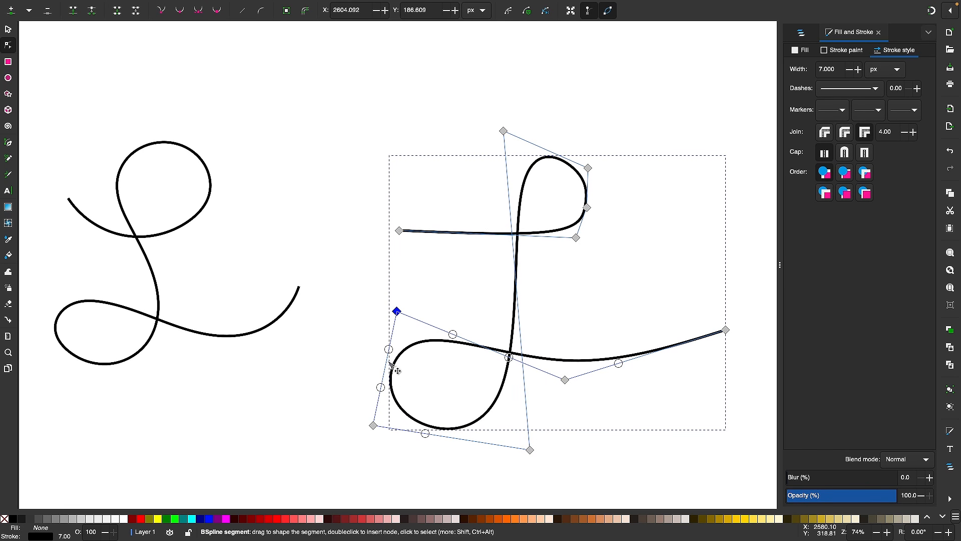
mouse_move(397, 311)
left_mouse_down()
mouse_move(395, 279)
mouse_move(399, 298)
left_mouse_up()
left_click(399, 231, "shift")
left_click(373, 425, "shift")
Widen the BSpline curve's upper loop by moving the two control nodes on its right side outward.
scroll(491, 337, "down", 2)
scroll(488, 335, "up", 1)
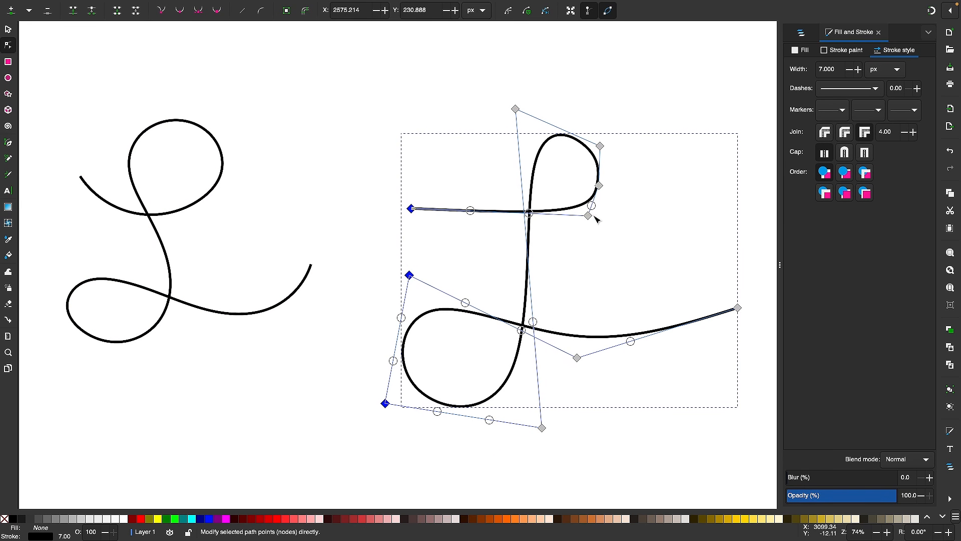
left_click_drag(599, 186, 622, 187)
left_click_drag(600, 146, 625, 120)
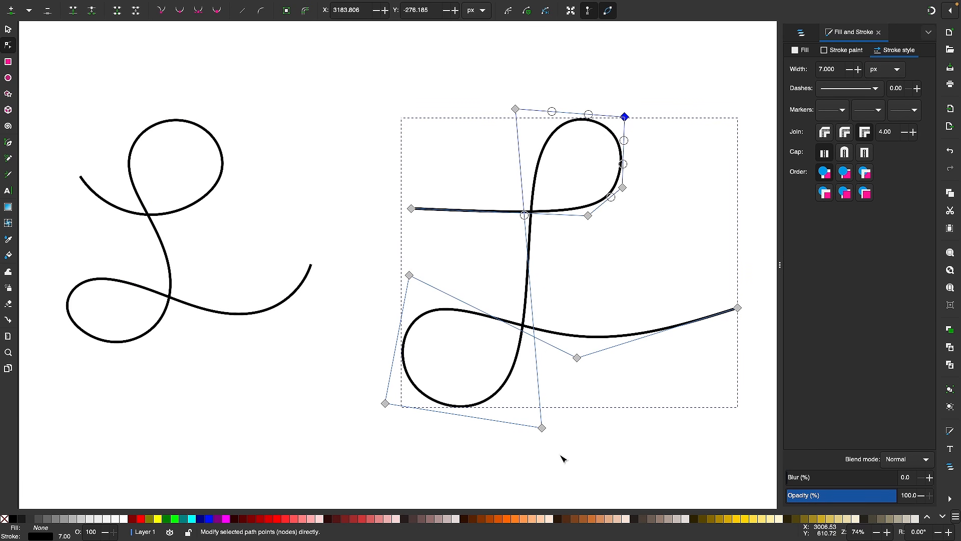
Try moving a node on the upper-left edge of the Spiro curve's lower loop, then undo the move.
left_click(208, 311)
scroll(208, 313, "left", 5)
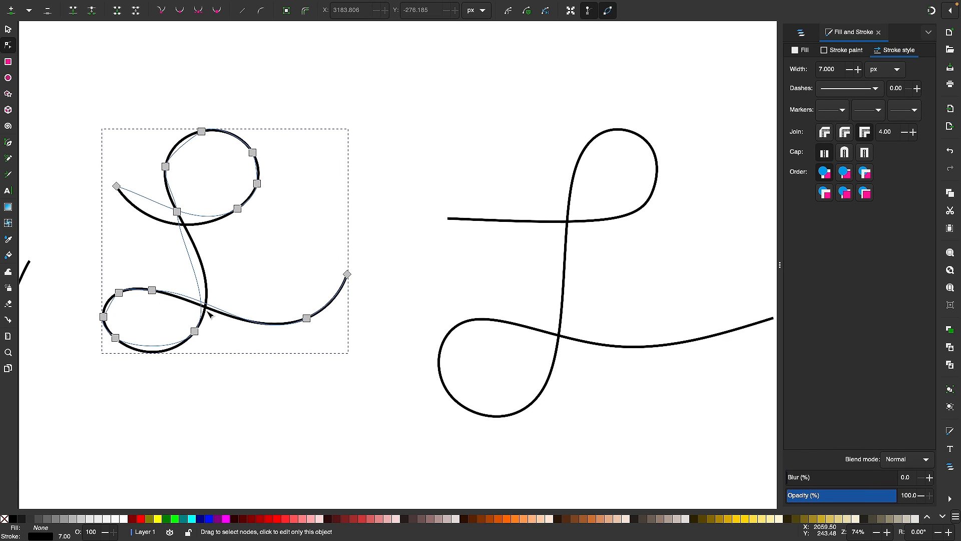
left_click_drag(246, 284, 217, 273)
key("ctrl+z")
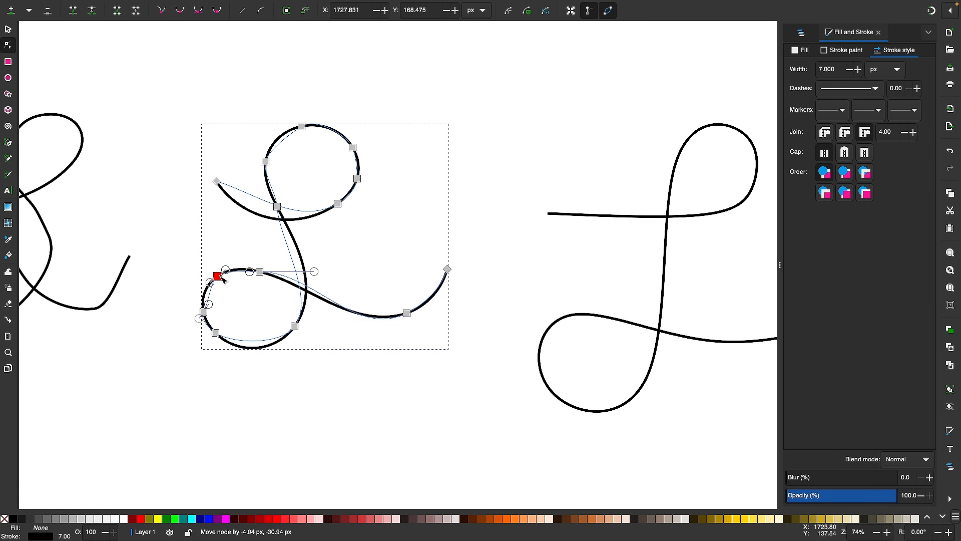
Clear all curves from the canvas and start a straight-segment Bezier path with the Pen tool, forming a flat lead-in and a first heartbeat spike.
key("ctrl+a")
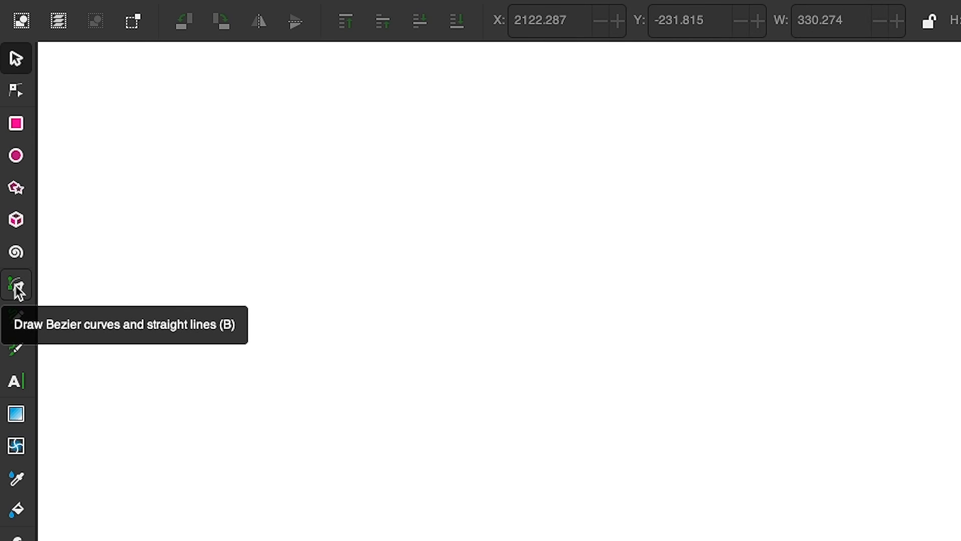
left_click(18, 290)
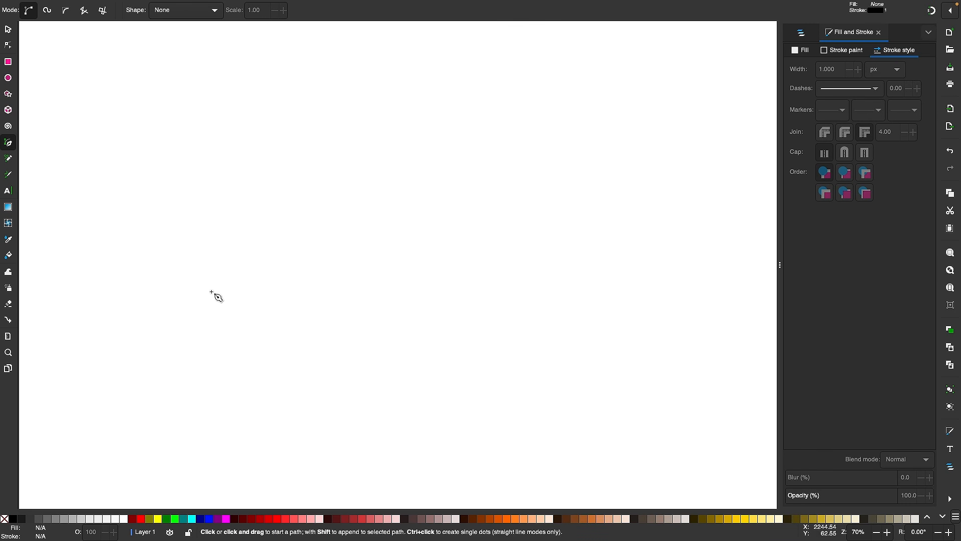
left_click(175, 268)
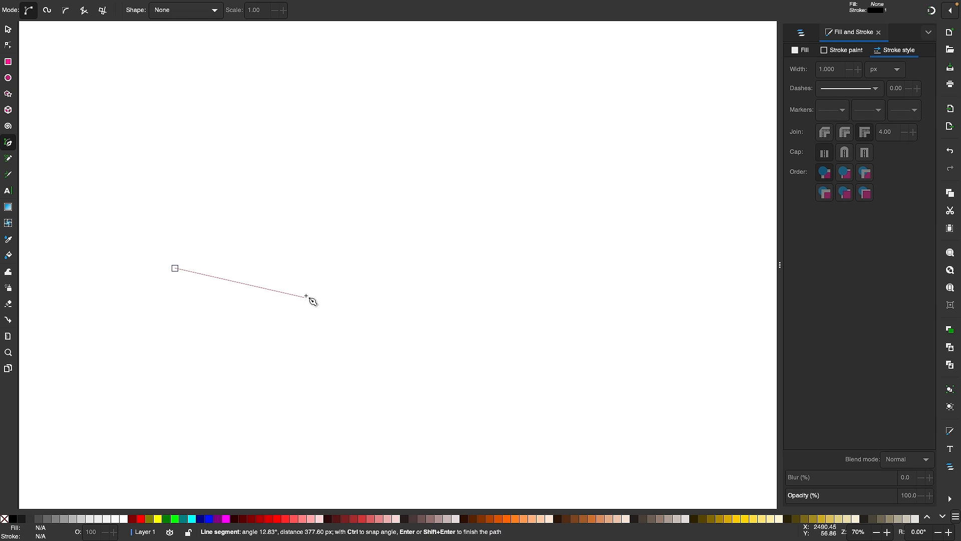
left_click(259, 267)
left_click(282, 209)
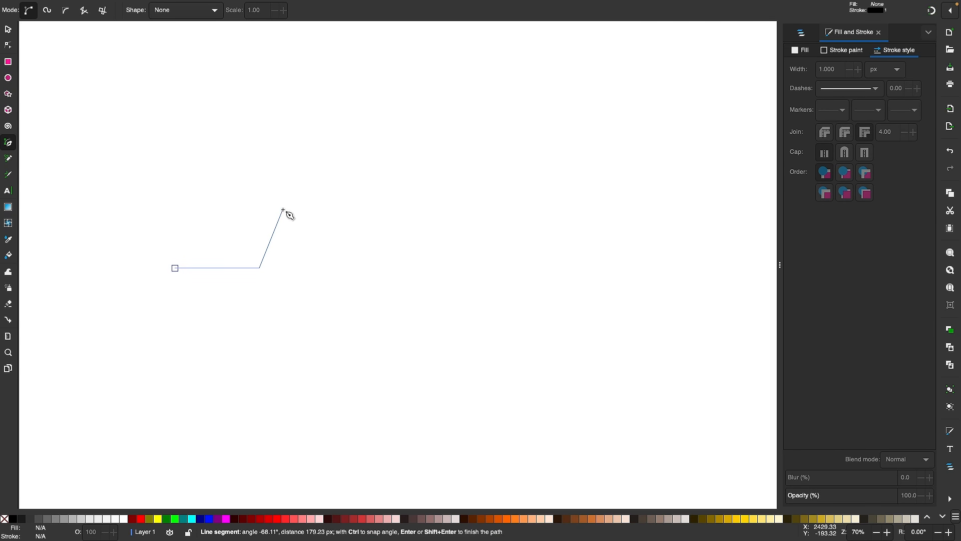
left_click(296, 325)
left_click(314, 237)
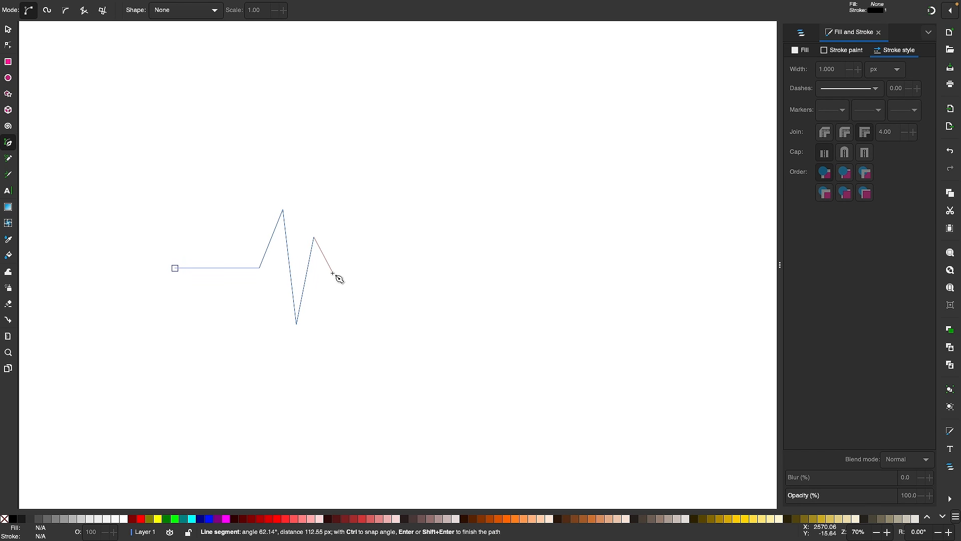
left_click(327, 267)
Extend the heartbeat line with a short flat part, a second taller spike and a flat tail about 175 px long, and finish the path.
left_click(367, 267)
left_click(398, 182)
left_click(411, 341)
left_click(428, 226)
left_click(440, 267)
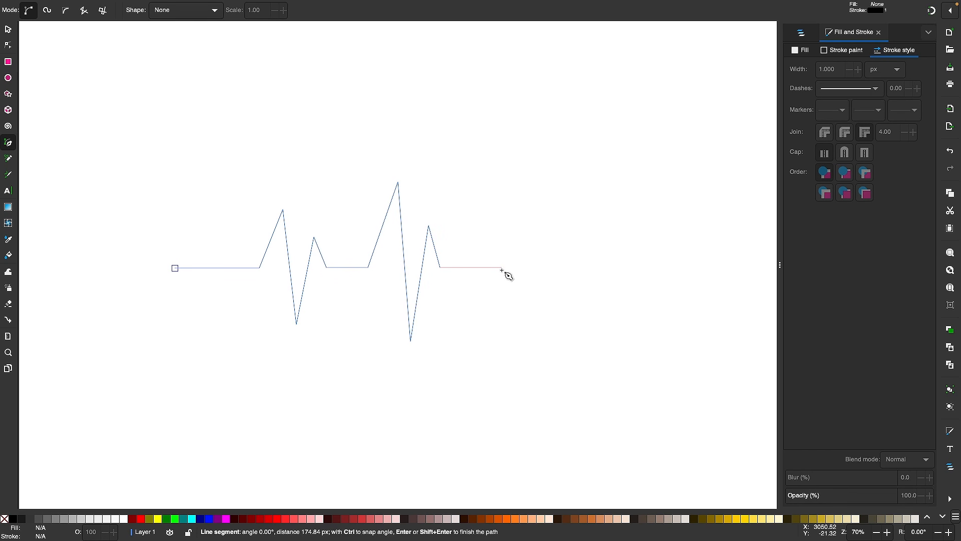
left_click(502, 268)
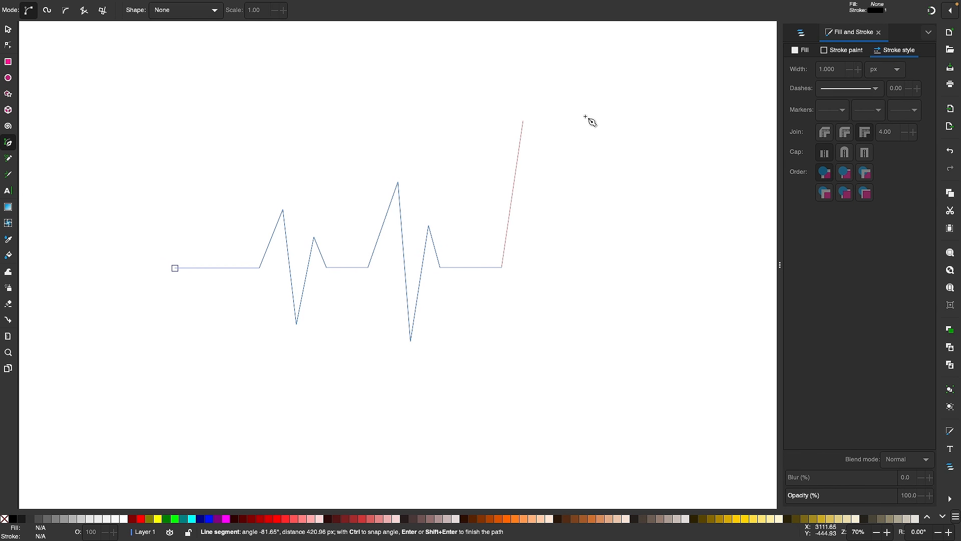
key("Return")
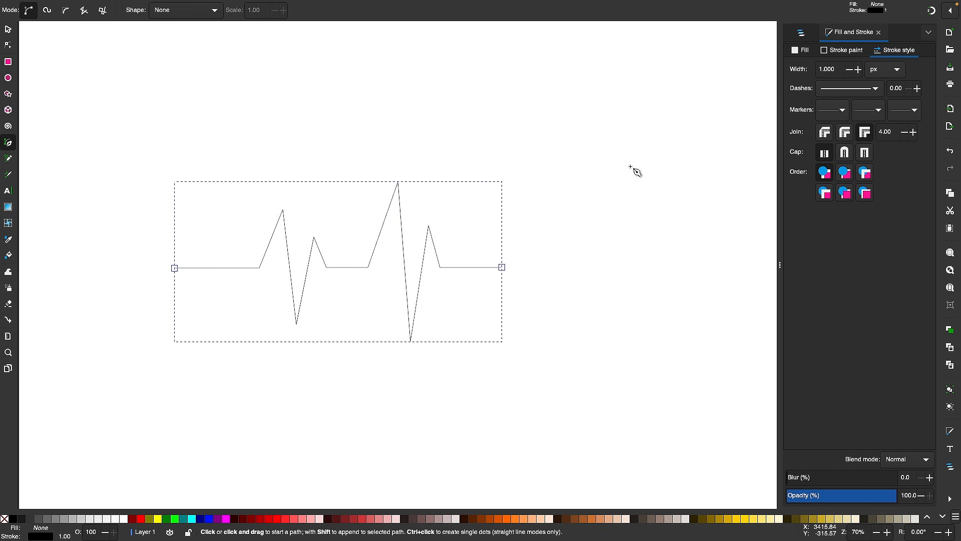
Draw a closed arch about 265 by 352 px above the heartbeat line, with straight sides and base and a curved top.
scroll(631, 167, "up", 5)
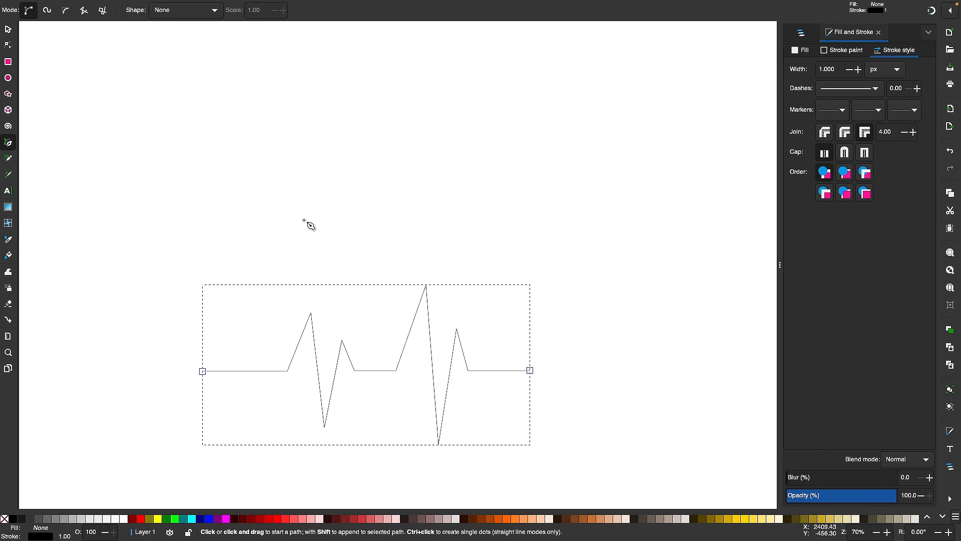
scroll(310, 254, "up", 1)
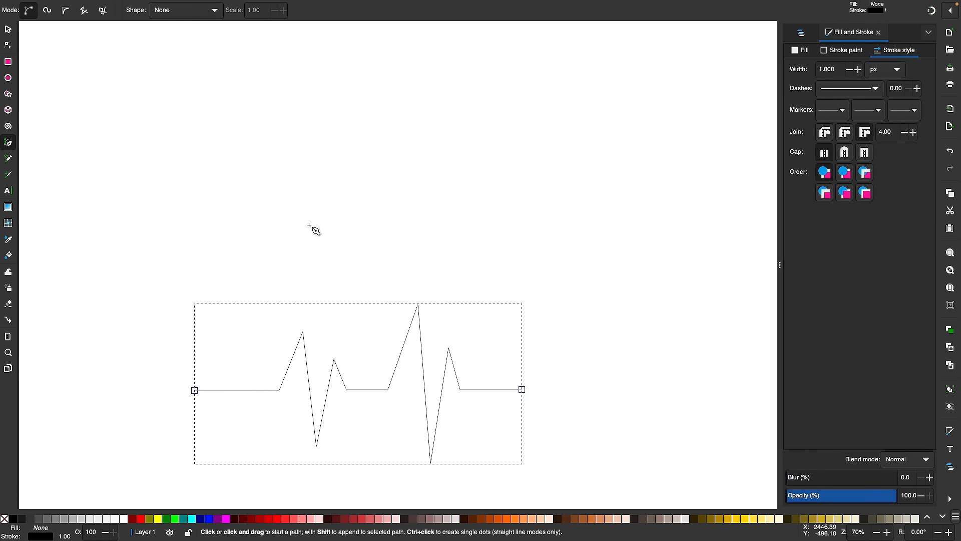
left_click(309, 225)
scroll(309, 149, "up", 3)
scroll(310, 150, "down", 1)
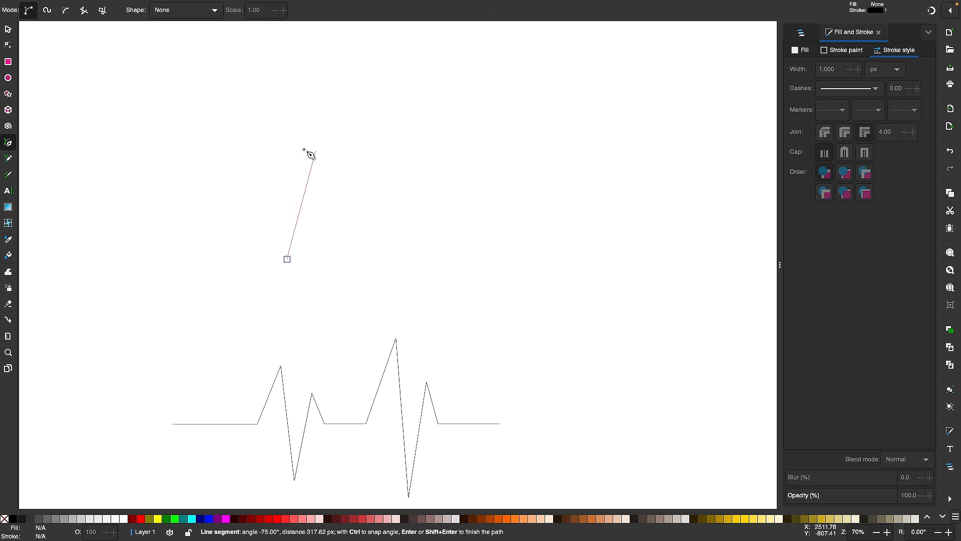
left_click(288, 179)
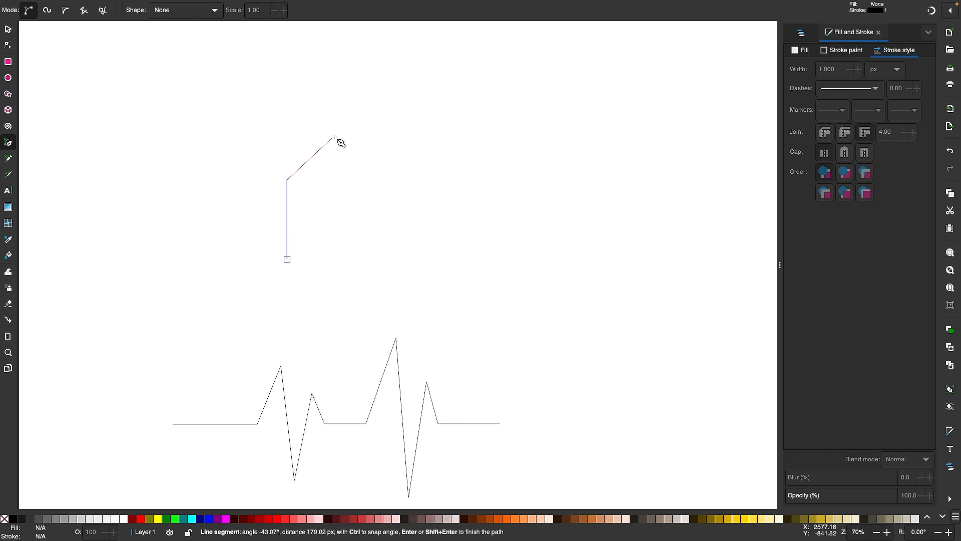
left_click_drag(334, 136, 388, 143)
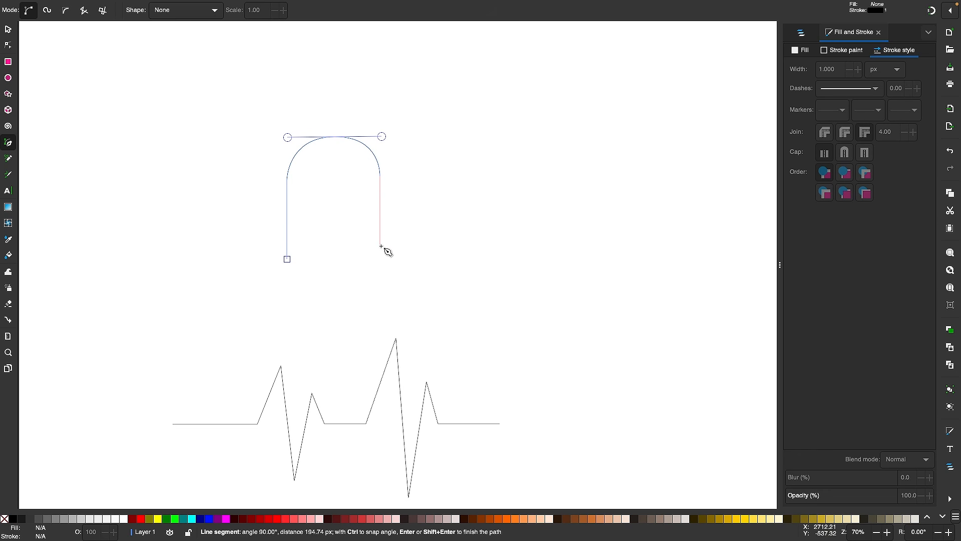
left_click(381, 261)
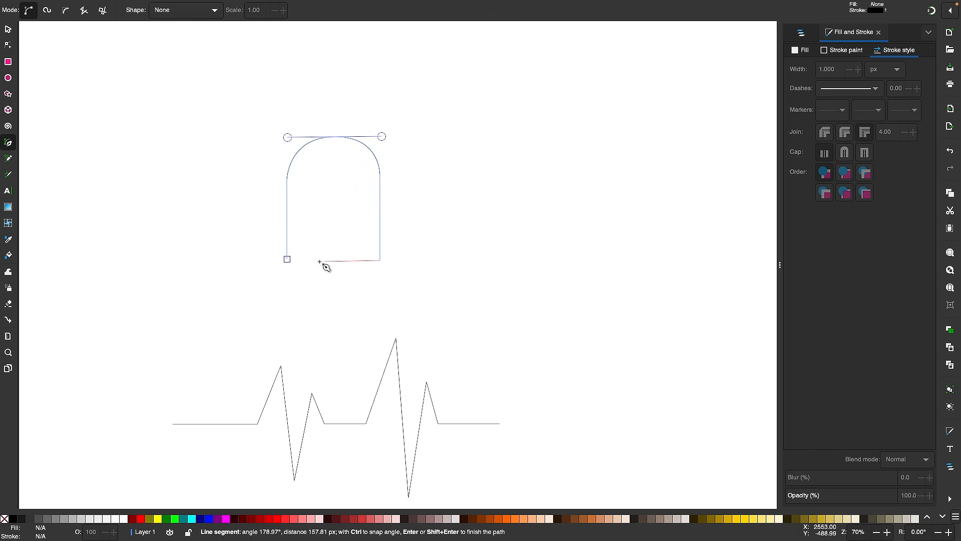
left_click(287, 259)
scroll(350, 261, "right", 3)
scroll(351, 262, "down", 1)
scroll(290, 195, "right", 2)
scroll(289, 194, "up", 1)
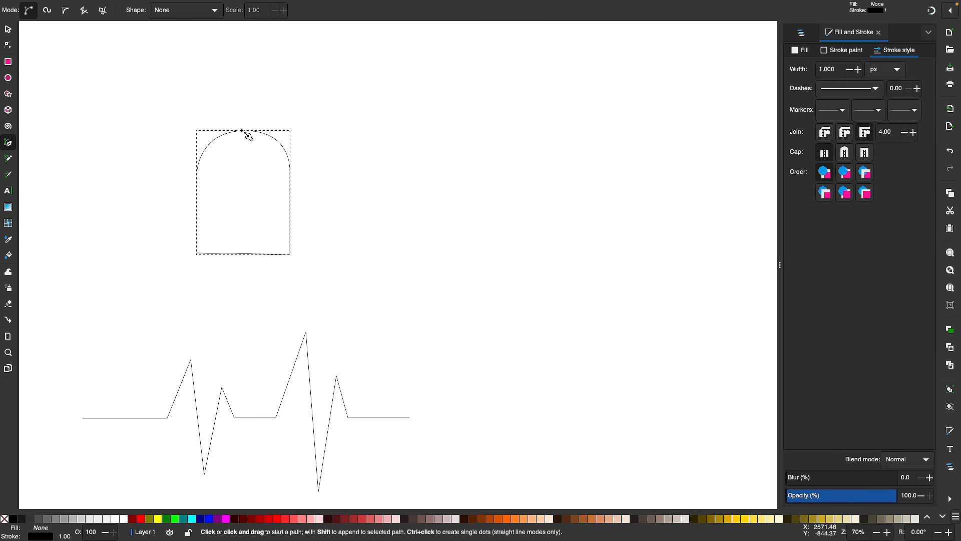
scroll(241, 130, "right", 2)
scroll(241, 130, "down", 1)
scroll(241, 130, "left", 1)
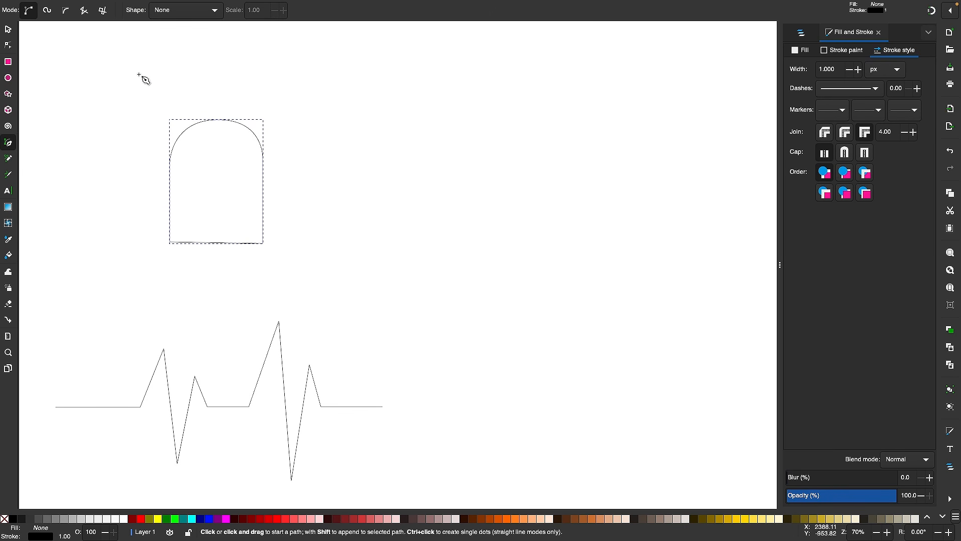
scroll(180, 84, "left", 2)
scroll(180, 84, "down", 1)
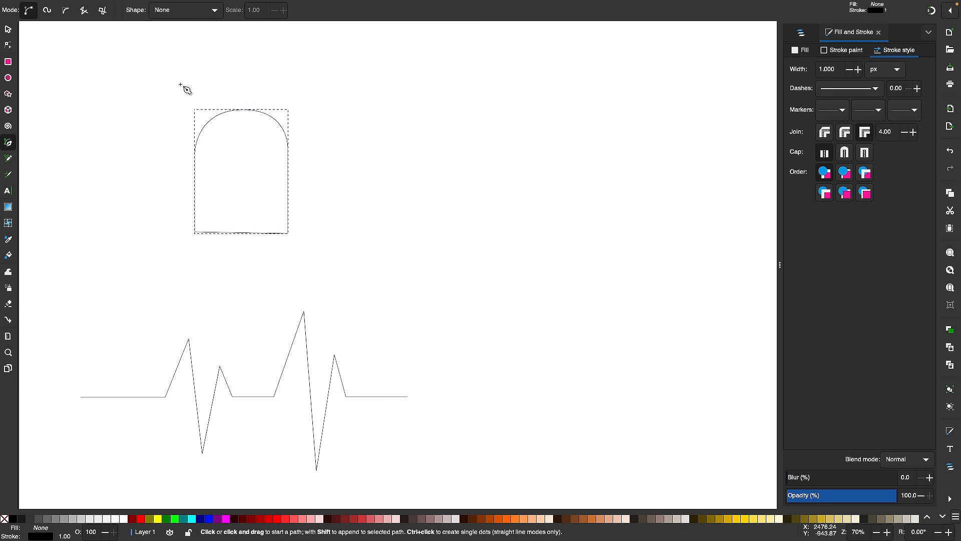
Delete the arch and the heartbeat line from the canvas.
key("s")
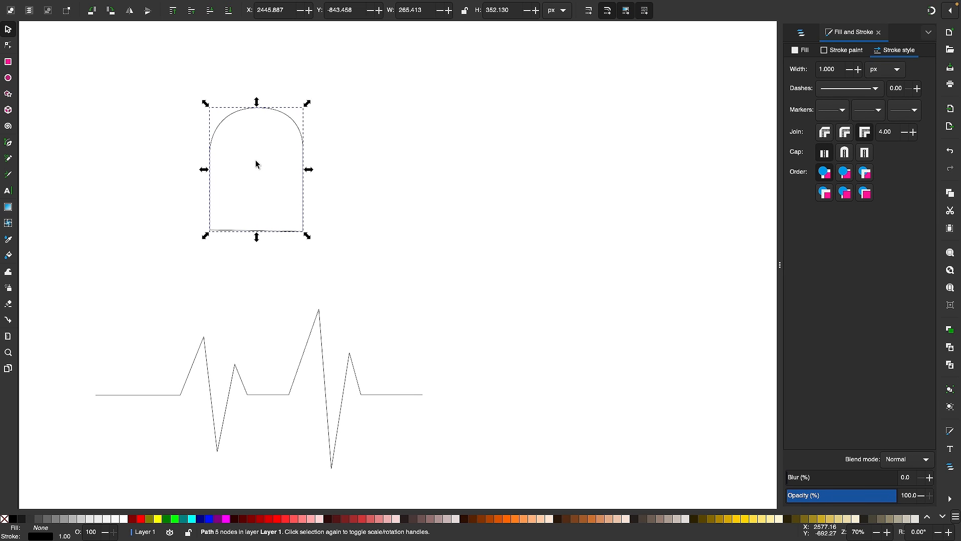
key("ctrl+a")
key("Delete")
Start a curved L-shaped path with the Pen tool in Spiro mode, placing points for the entry stroke, upper loop and descending stem.
key("b")
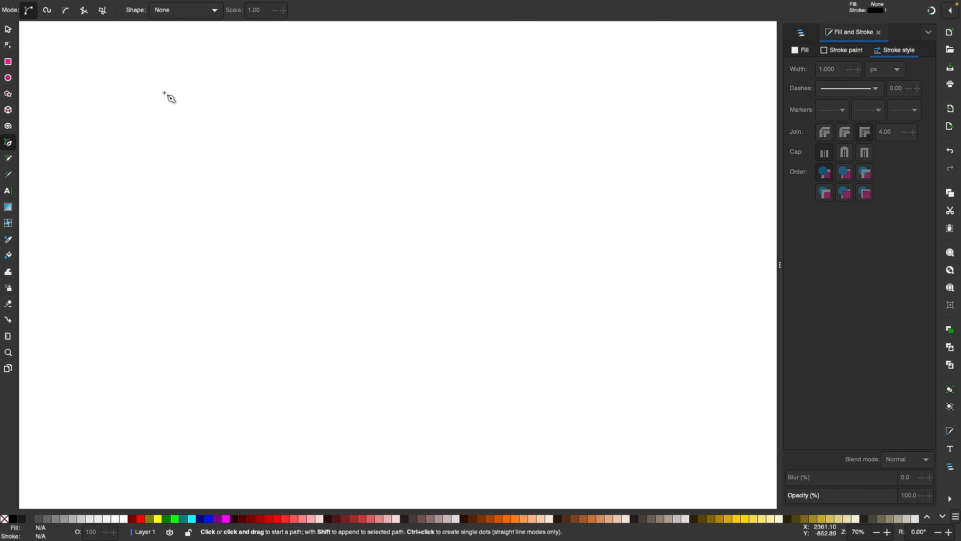
left_click(46, 11)
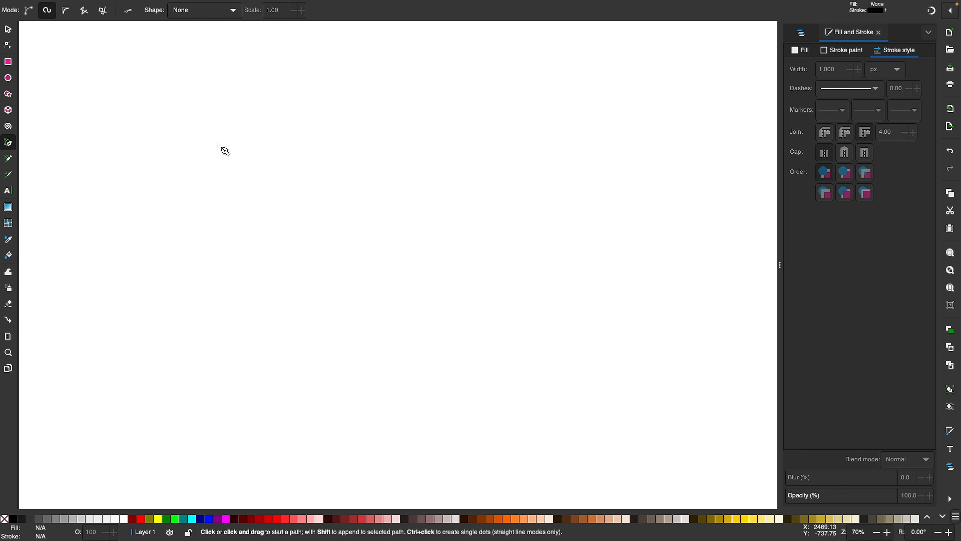
left_click(182, 176)
left_click(257, 214)
left_click(348, 176)
left_click(330, 92)
left_click(284, 136)
left_click(264, 265)
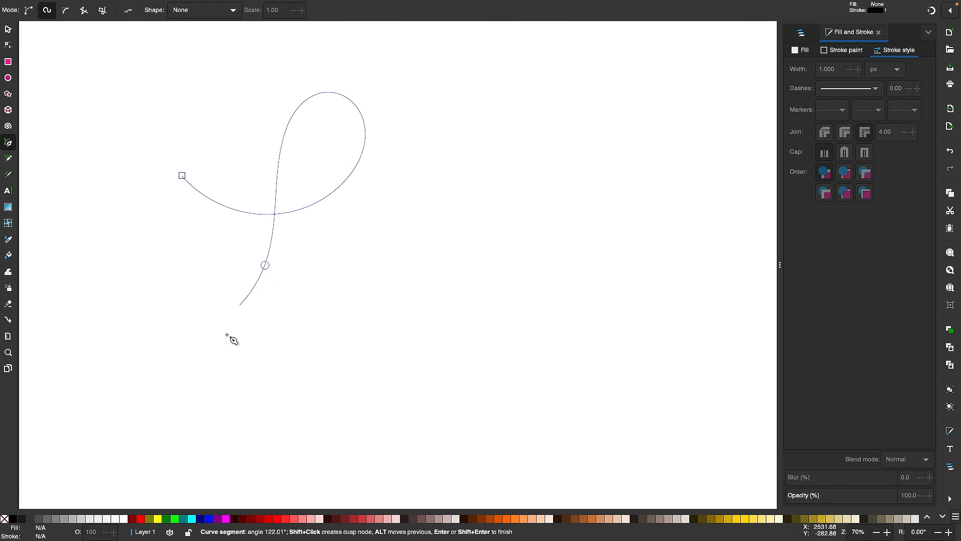
Complete the Spiro L with its lower loop and exit stroke, finish the path, and set its stroke width to 7 px.
left_click(208, 369)
left_click(134, 377)
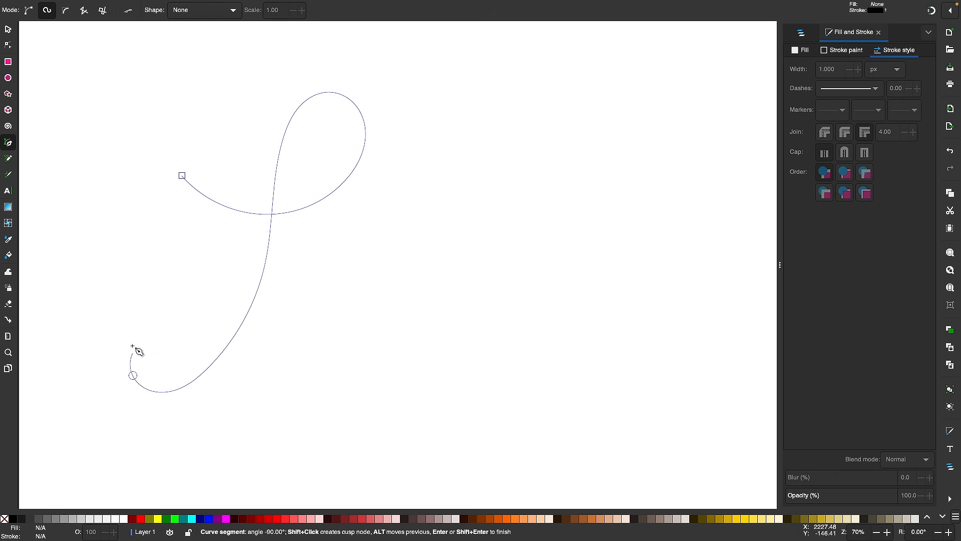
left_click(132, 304)
left_click(214, 324)
left_click(293, 371)
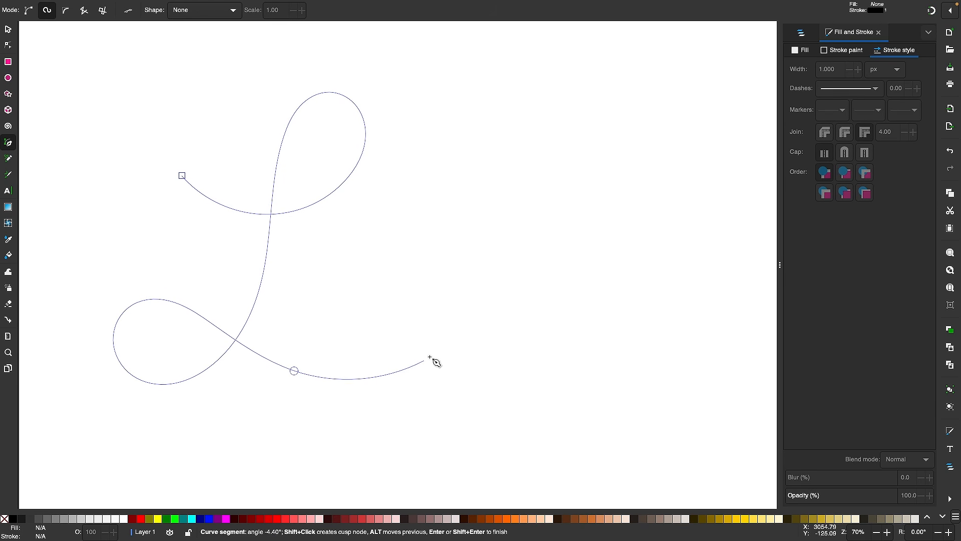
left_click(456, 338)
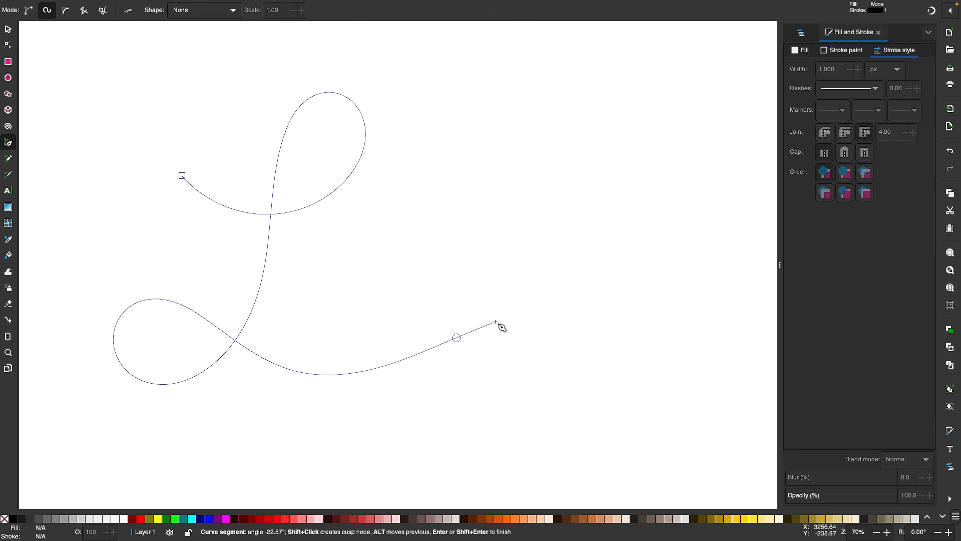
key("Return")
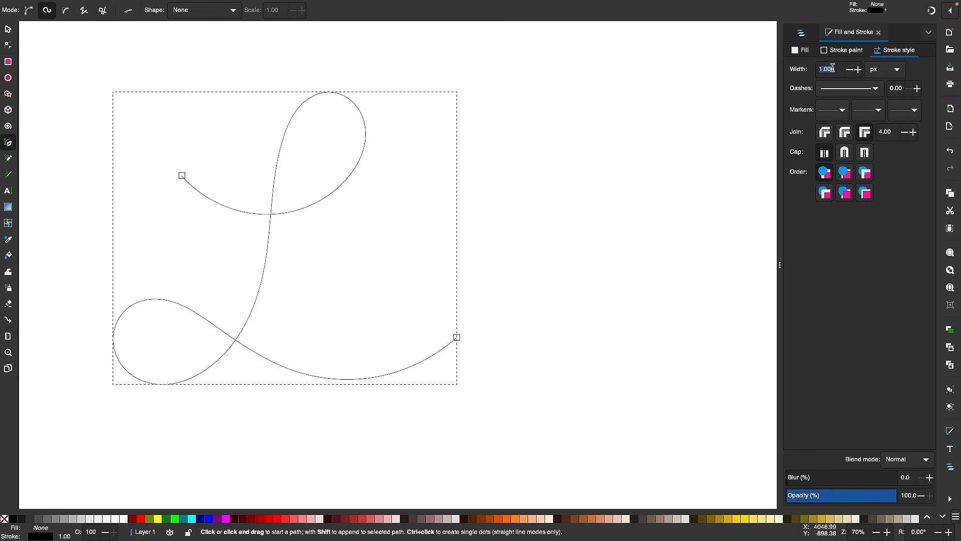
type("7")
key("Return")
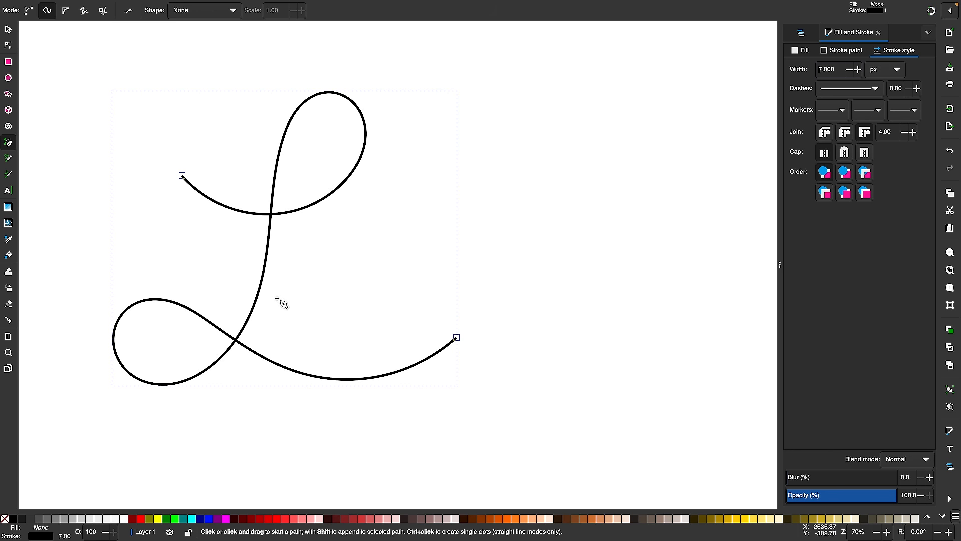
Try to reshape the Spiro L by moving the entry stroke's middle node up towards the upper loop, and undo the move.
scroll(277, 298, "right", 4)
scroll(276, 298, "down", 1)
scroll(277, 298, "left", 1)
scroll(277, 298, "up", 1)
left_click(8, 45)
left_click_drag(182, 193, 219, 159)
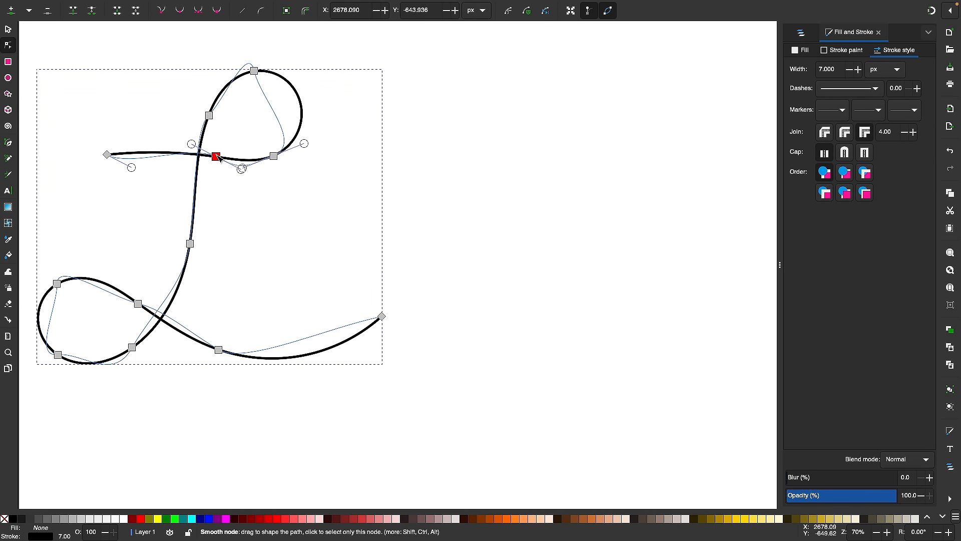
key("ctrl+z")
left_click(218, 159)
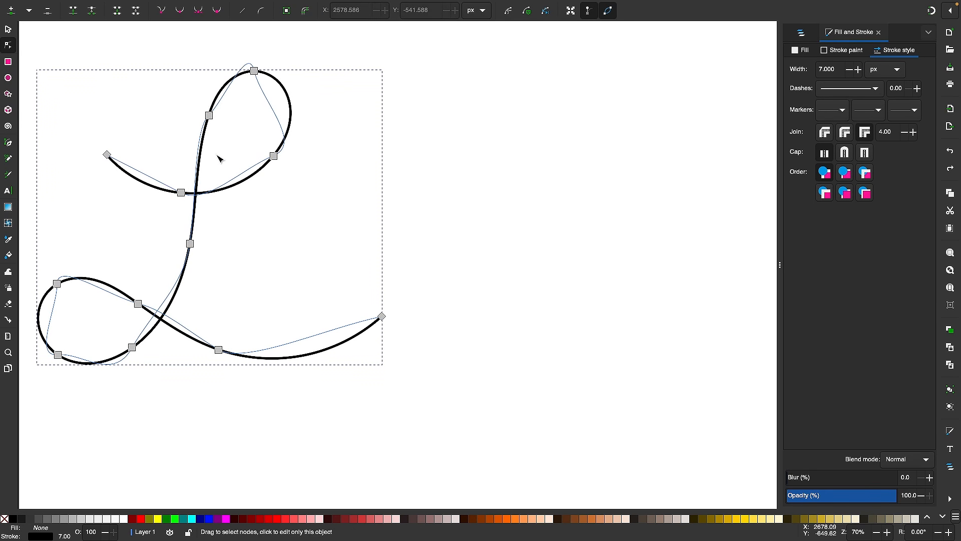
Start a second cursive L beside the first with the Pen tool in BSpline mode, placing its entry stroke, upper loop and stem.
left_click(8, 144)
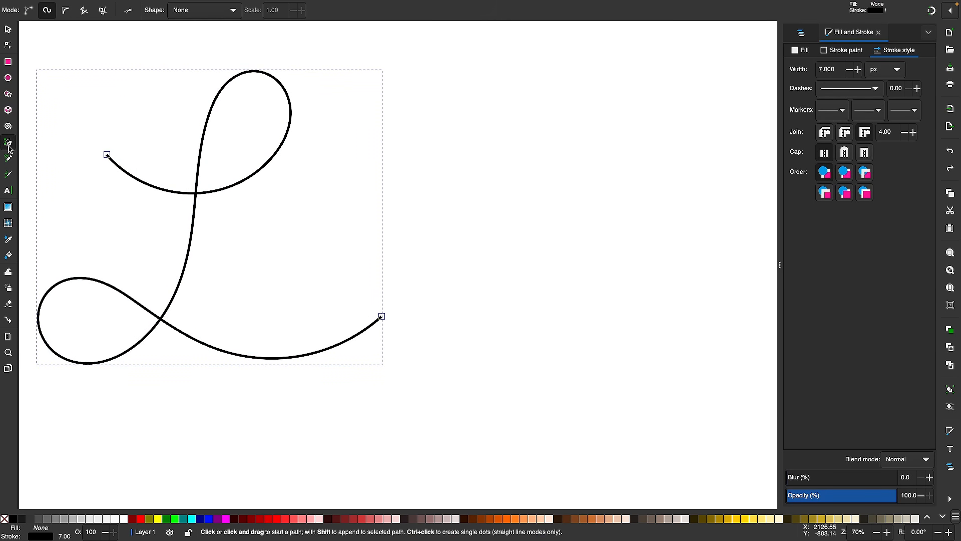
key("Escape")
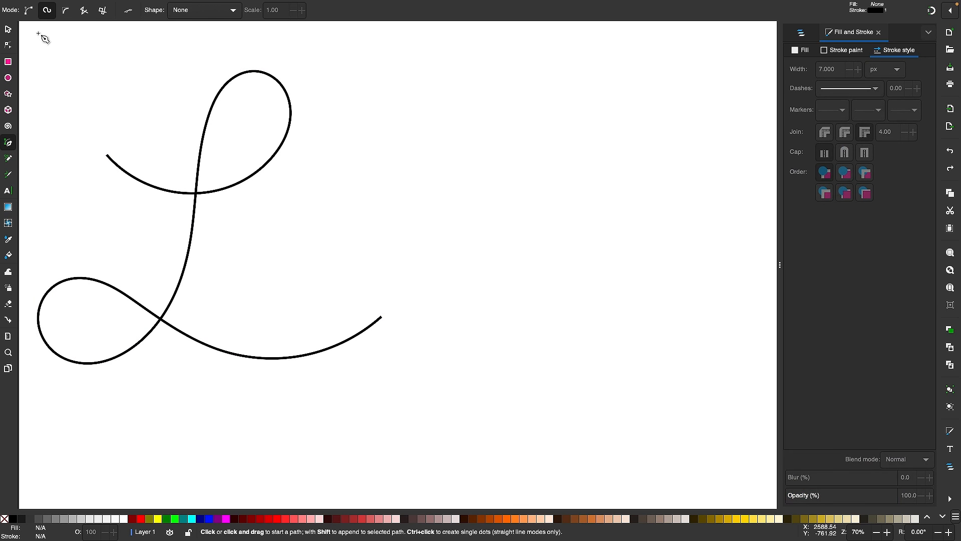
left_click(66, 10)
scroll(465, 149, "up", 1)
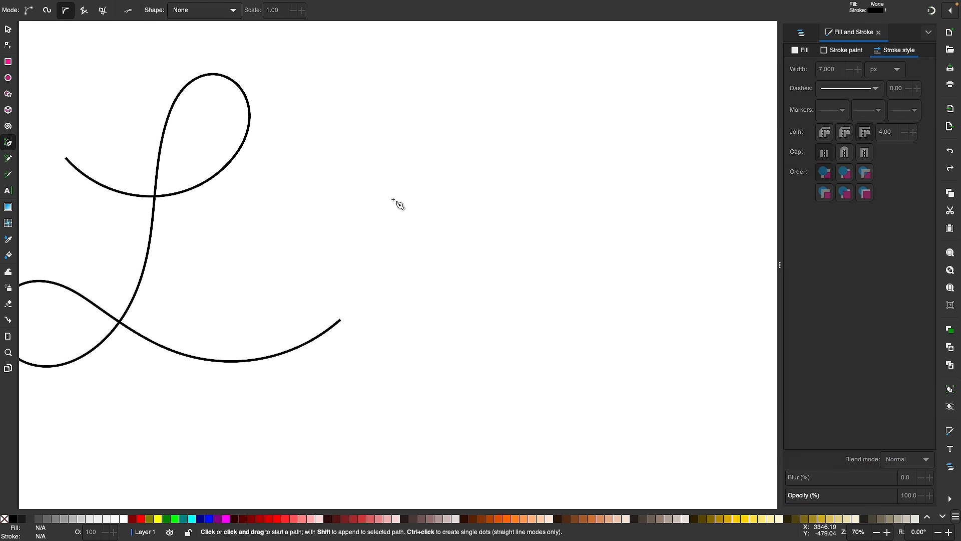
left_click(401, 189)
left_click(508, 189)
left_click(568, 137)
left_click(512, 67)
left_click(489, 116)
left_click(475, 261)
Complete the BSpline L with its lower loop and an upward-sweeping exit stroke, and finish the path.
left_click(429, 395)
left_click(336, 414)
left_click(361, 339)
left_click(439, 339)
left_click(493, 377)
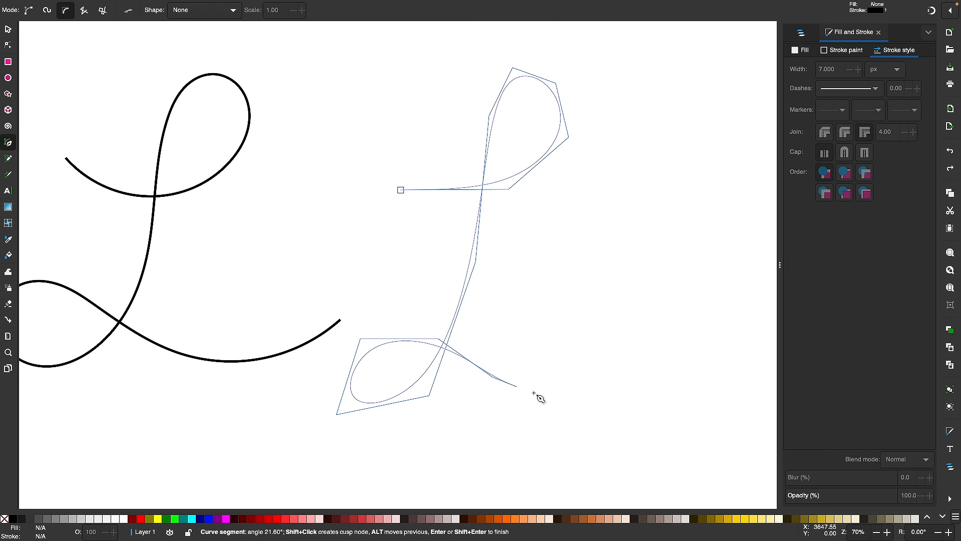
left_click(569, 405)
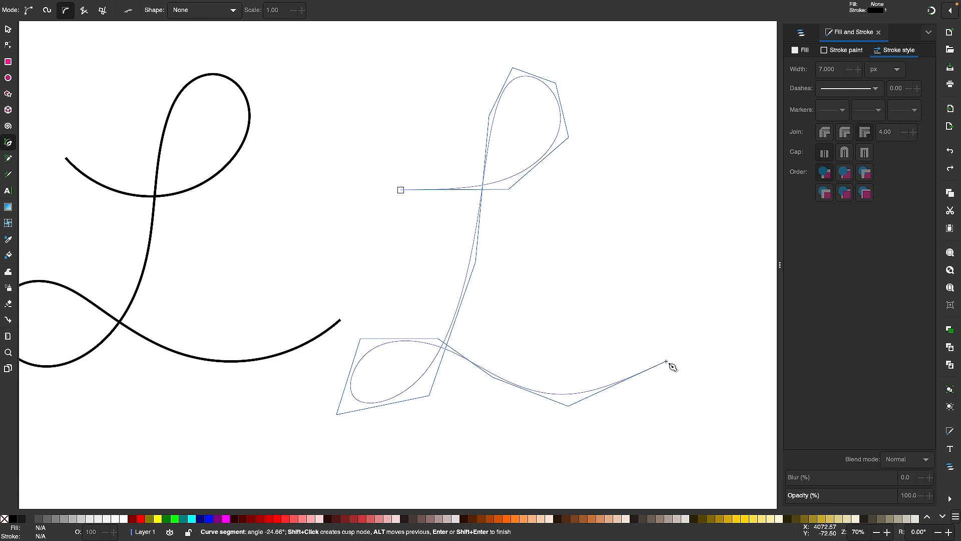
double_click(666, 361)
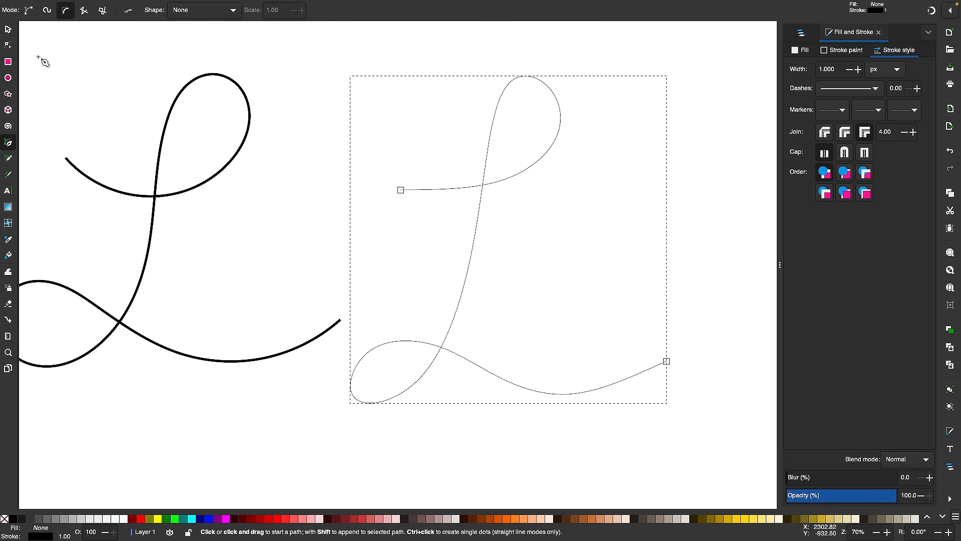
Widen the BSpline L's lower loop by moving two of its nodes outward, and set the path's stroke width to 7 px.
left_click(8, 45)
left_click_drag(429, 396, 464, 405)
left_click_drag(439, 338, 443, 309)
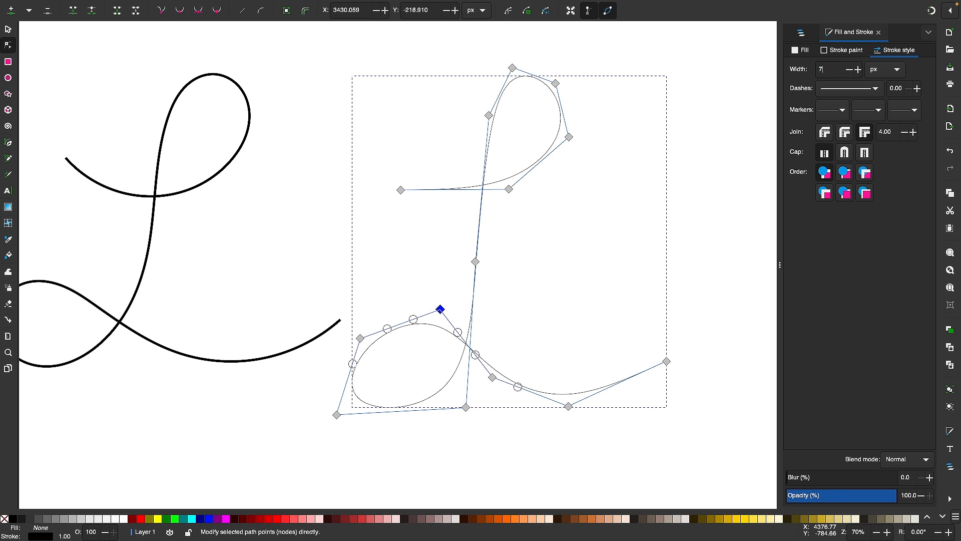
key("Return")
Start a new BSpline path in the empty area below the two L shapes with a wide U-shaped curve ending in a cusp node.
scroll(540, 259, "down", 12)
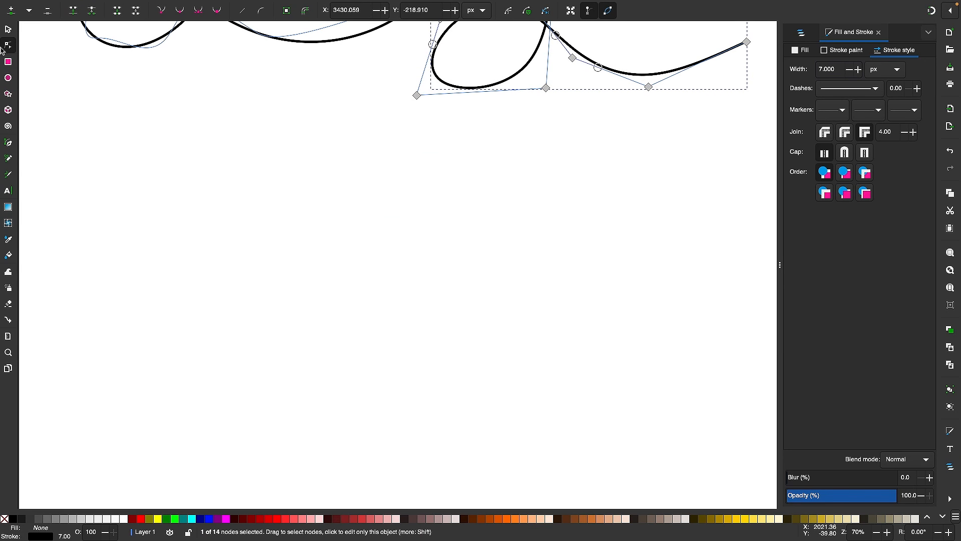
left_click(8, 30)
left_click(340, 186)
key("b")
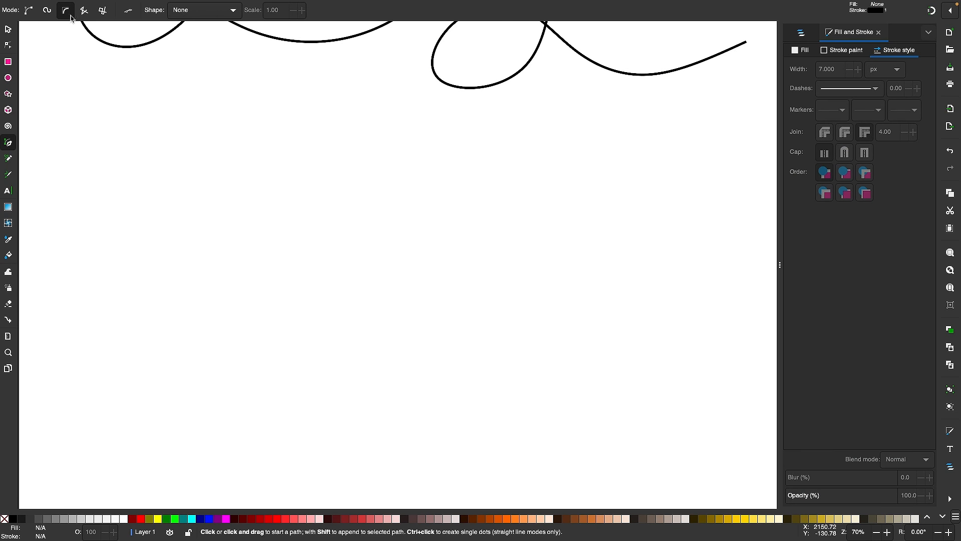
left_click(117, 314)
left_click(198, 379)
left_click(283, 399)
left_click(340, 358)
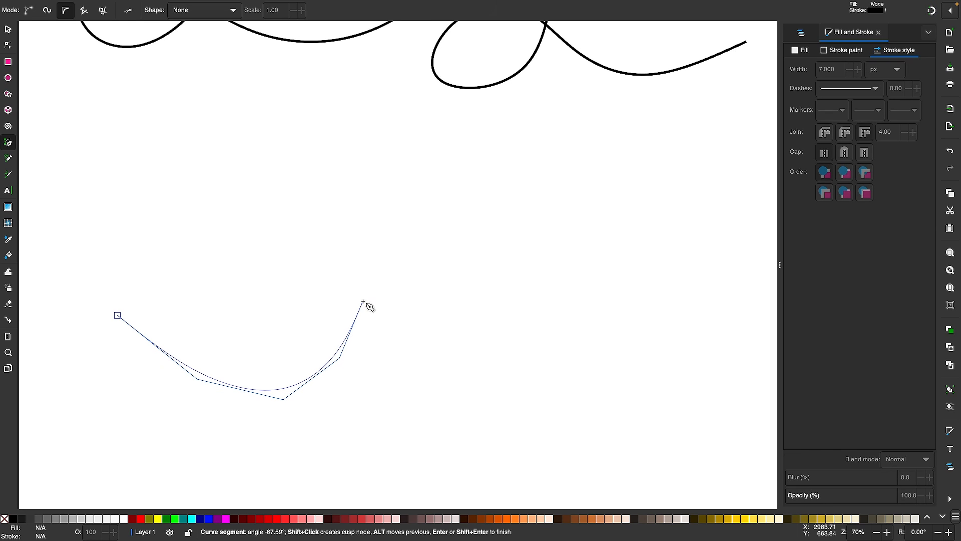
left_click(363, 301)
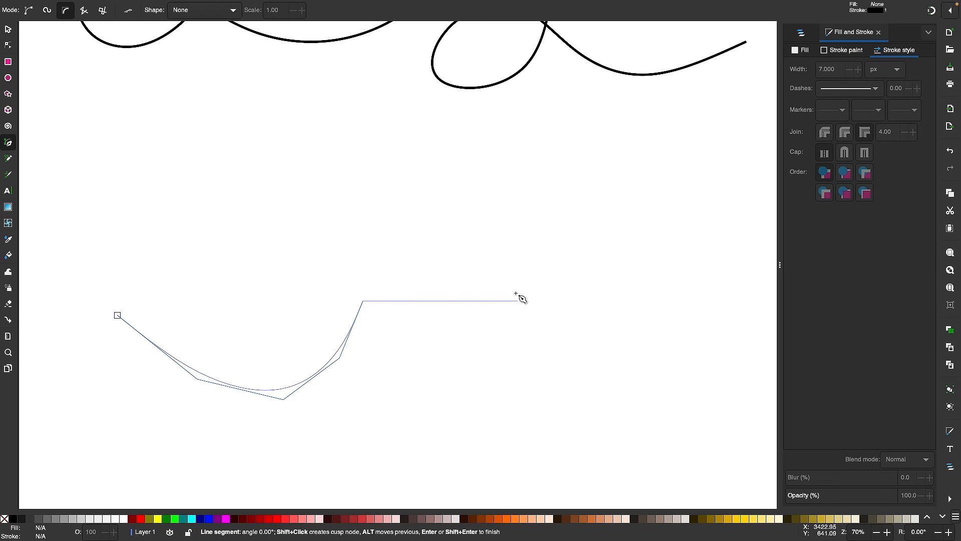
Extend the path with a straight horizontal segment to a cusp node and a second U-shaped curve, and finish it.
left_click(476, 302)
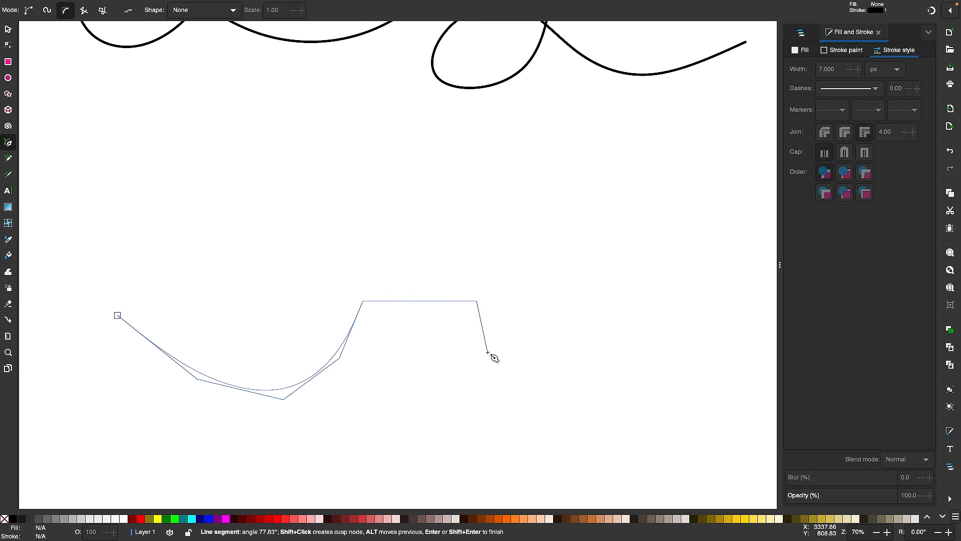
left_click(454, 342)
left_click(456, 415)
left_click(580, 418)
left_click(630, 381)
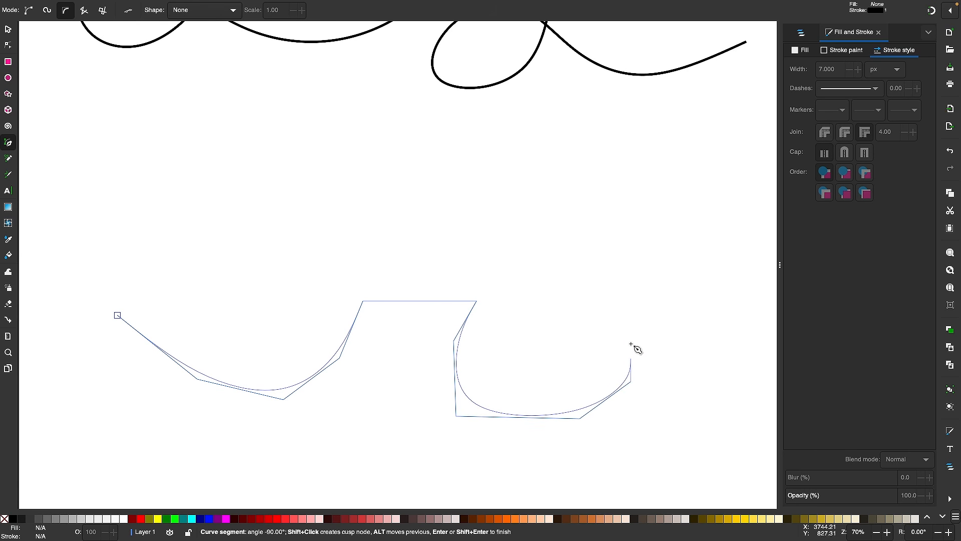
double_click(617, 302)
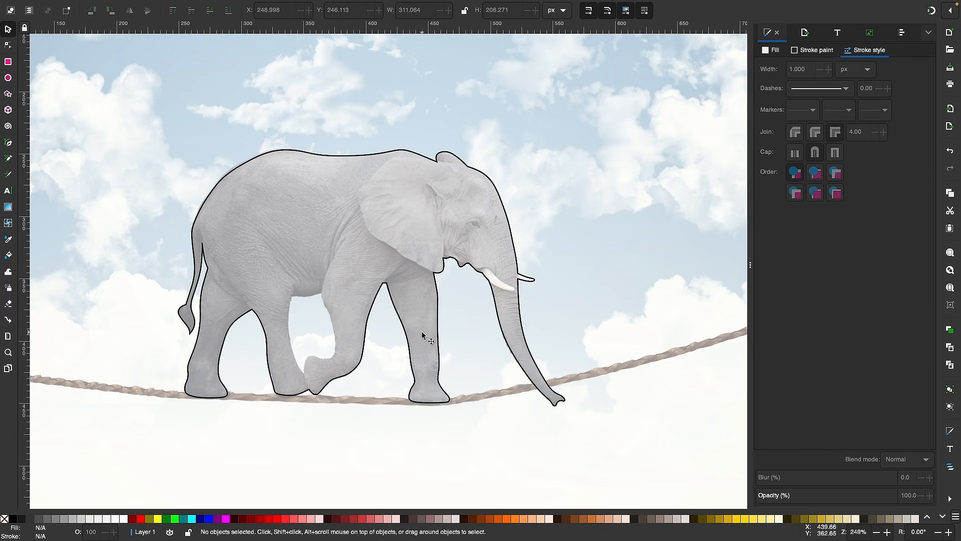
Move the lower part of the elephant outline away from the photo and undo the move.
scroll(422, 335, "up", 2)
left_click_drag(441, 305, 509, 350)
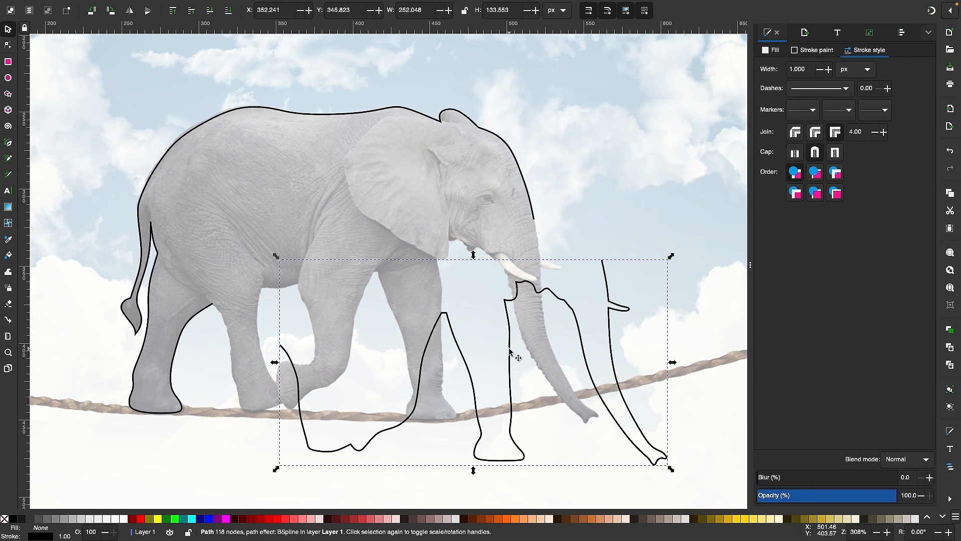
key("ctrl+z")
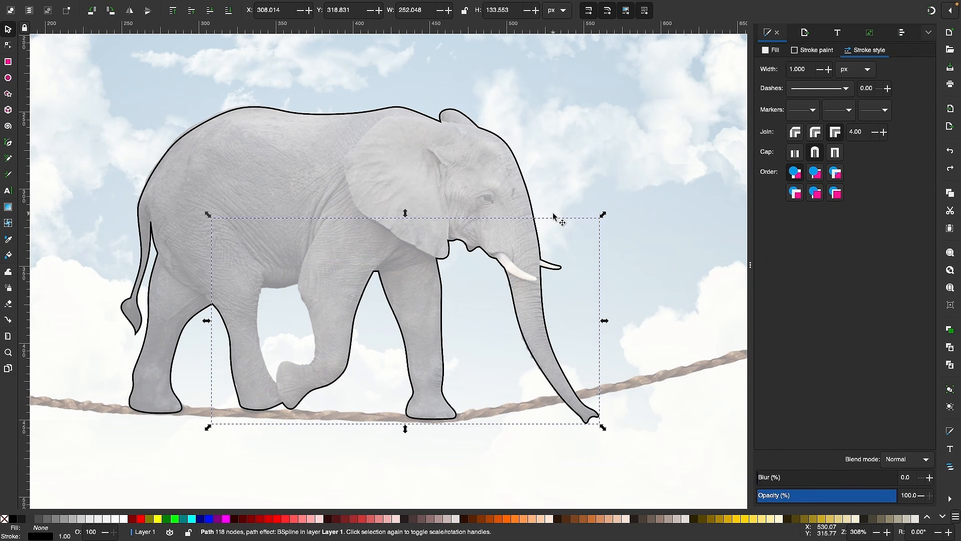
Select both parts of the elephant outline and join them into one path at their end nodes on the trunk and hind leg.
scroll(553, 213, "up", 6)
left_click(474, 204, "shift")
left_click(8, 45)
left_click_drag(523, 261, 438, 221)
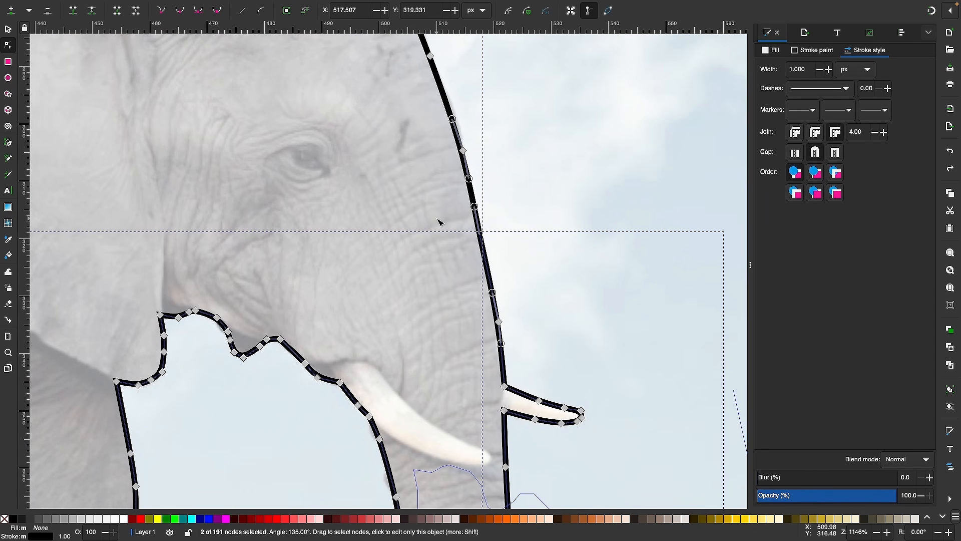
left_click(74, 14)
scroll(370, 165, "down", 3)
scroll(200, 290, "up", 4)
mouse_move(242, 290)
left_mouse_down()
mouse_move(272, 266)
mouse_move(242, 289)
left_mouse_up()
key("5")
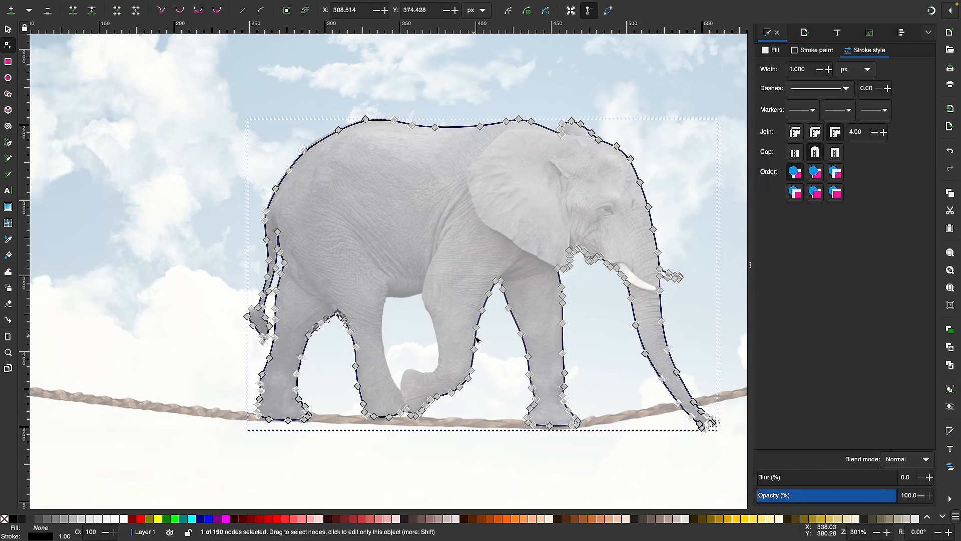
Delete the two L shapes and the curved path below them, and set the Pen tool to straight line segment mode.
key("s")
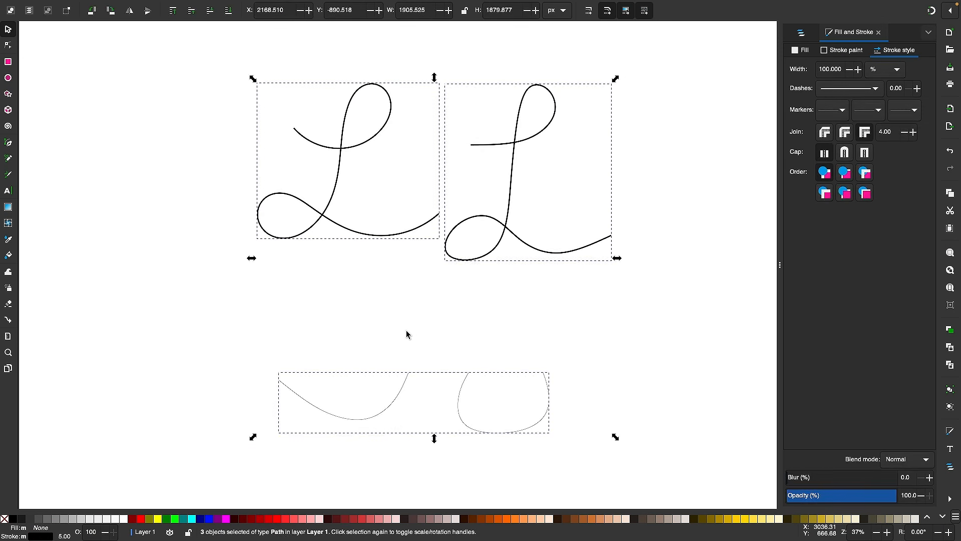
key("Delete")
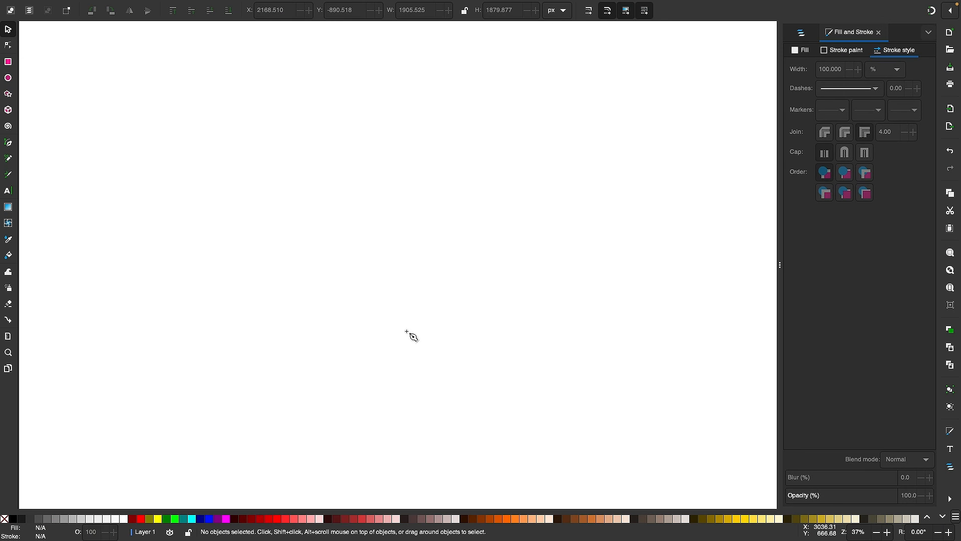
key("b")
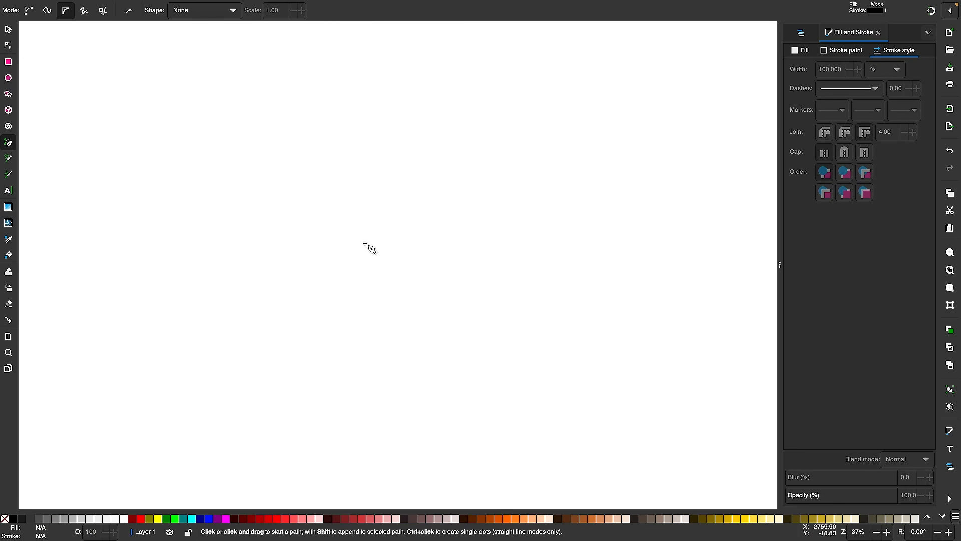
left_click(84, 11)
Draw a large self-crossing shape of straight segments and close it at its starting node.
left_click(295, 296)
left_click(294, 209)
left_click(484, 205)
left_click(473, 346)
left_click(306, 390)
left_click(362, 311)
left_click(561, 278)
left_click(526, 367)
left_click(379, 448)
left_click(341, 431)
left_click(159, 415)
left_click(154, 287)
left_click(355, 354)
left_click(418, 242)
left_click(146, 271)
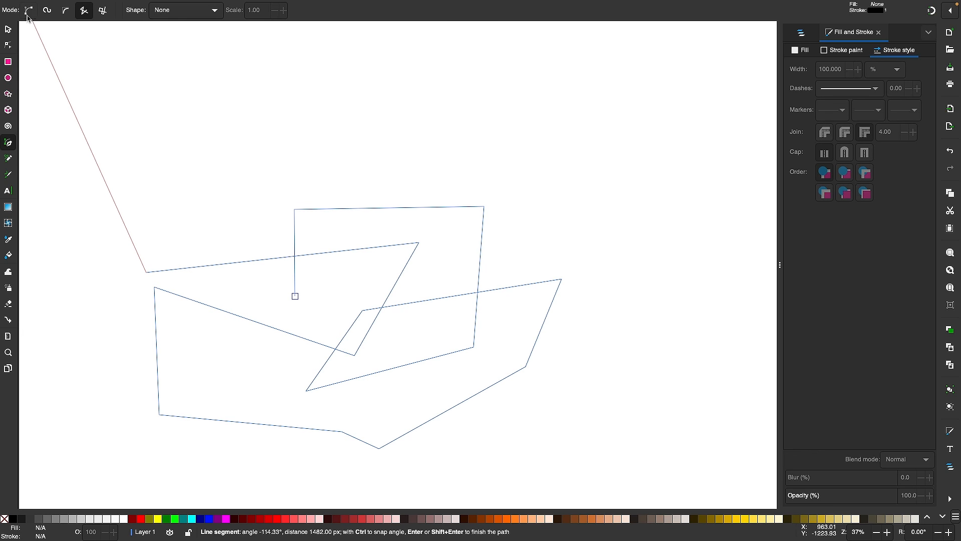
left_click(295, 296)
Draw a wide, closed eight-cornered polygon of straight segments above the self-crossing shape.
scroll(427, 296, "up", 2)
scroll(427, 296, "left", 2)
left_click(372, 110)
left_click(547, 110)
left_click(584, 147)
left_click(543, 194)
left_click(434, 208)
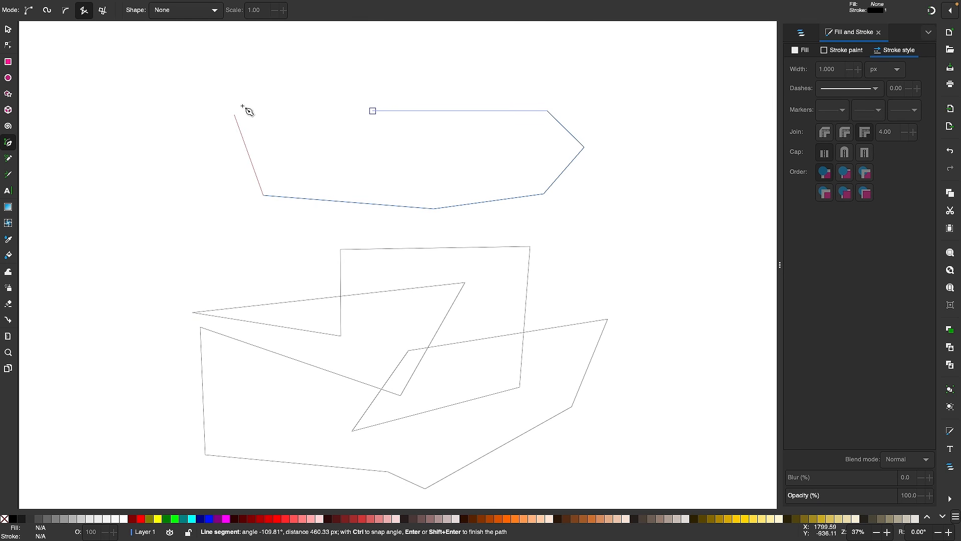
left_click(200, 148)
left_click(248, 91)
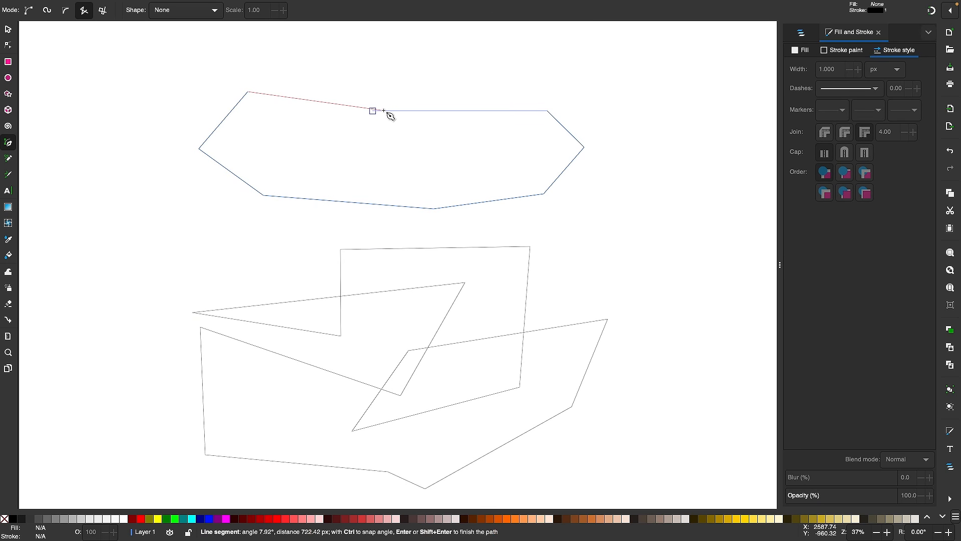
left_click(373, 111)
Set the Pen tool to regular Bezier mode and draw a straight diagonal line beside the polygons, rising to the right.
scroll(372, 147, "right", 1)
scroll(373, 147, "up", 1)
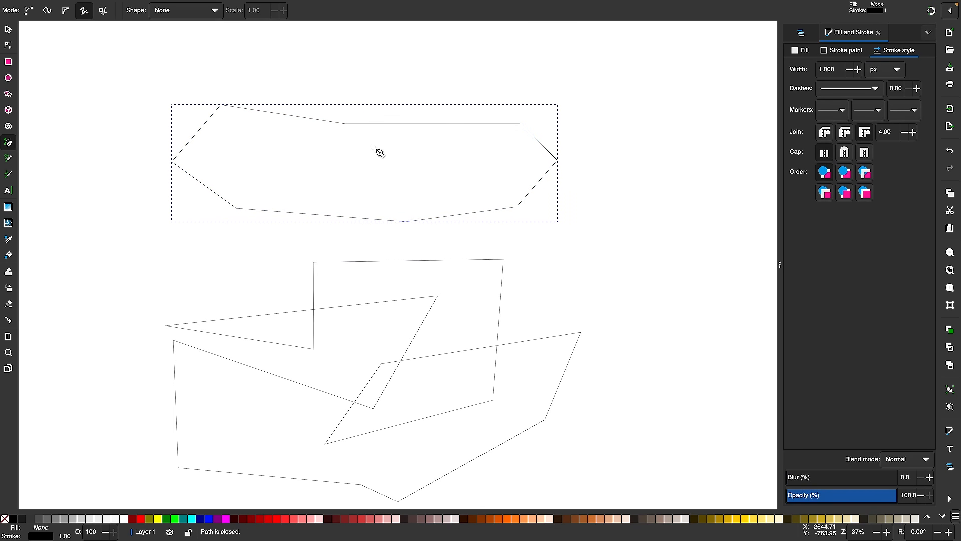
left_click(28, 10)
scroll(411, 136, "right", 7)
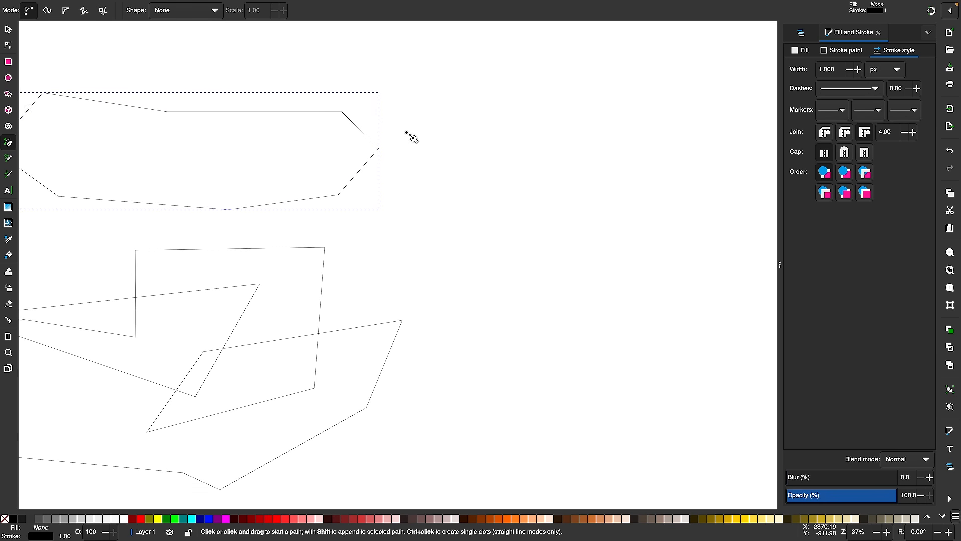
left_click(447, 238)
left_click_drag(594, 96, 599, 93)
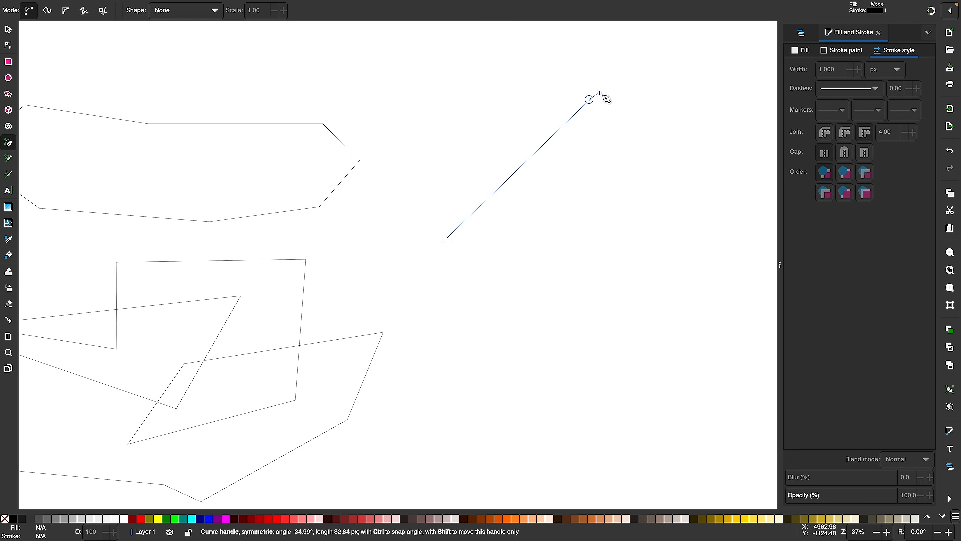
key("Return")
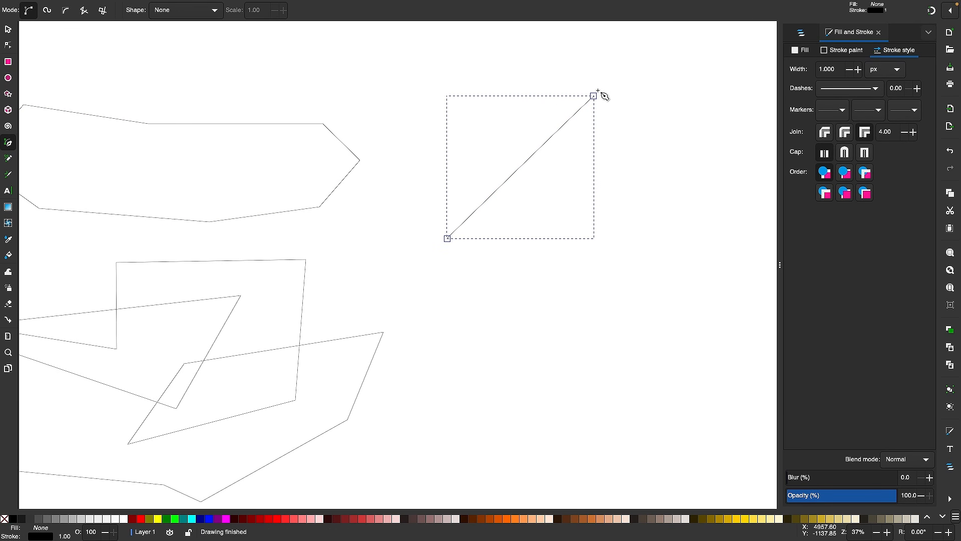
Bend the diagonal line into a gentle curve by pulling a handle out of its upper end node.
scroll(605, 96, "up", 3)
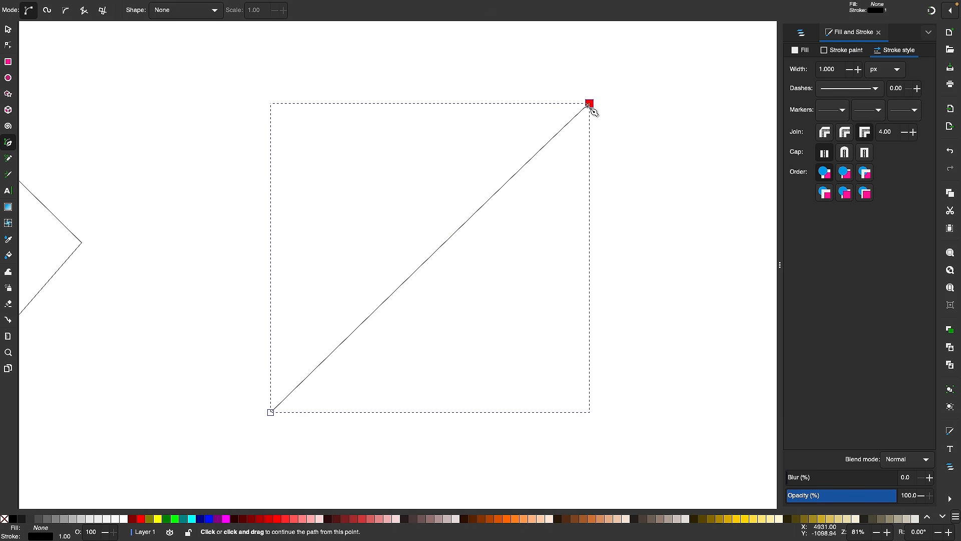
left_click(8, 45)
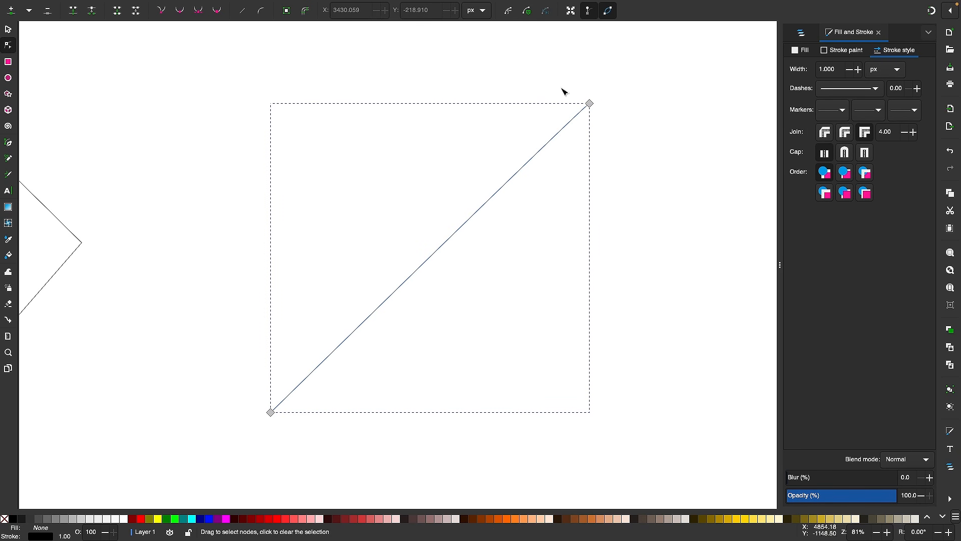
left_click(589, 104)
left_click_drag(583, 110, 520, 116)
scroll(588, 181, "down", 4)
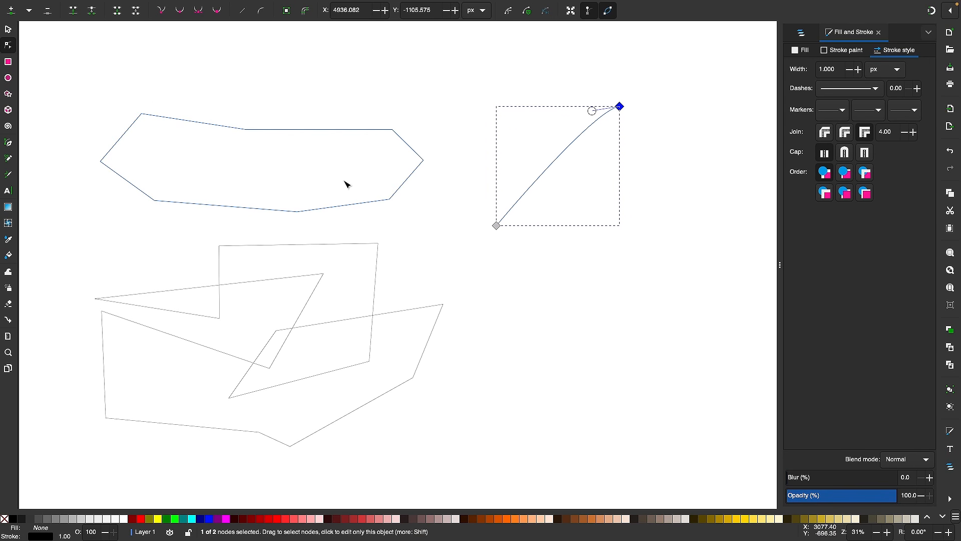
Set the Pen tool to paraxial line segment mode and draw a tilted, self-crossing shape of perpendicular segments beside the polygons, closed at its starting node.
key("b")
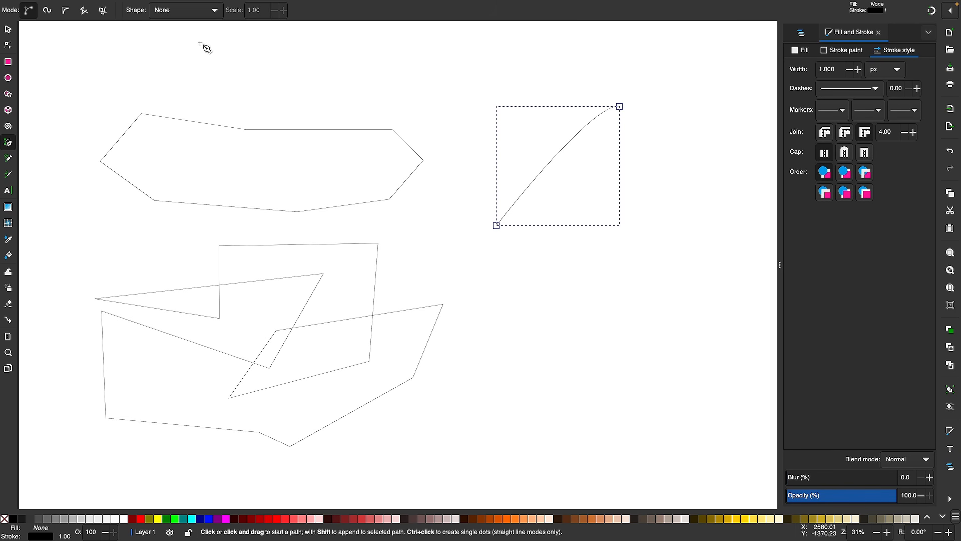
mouse_move(83, 21)
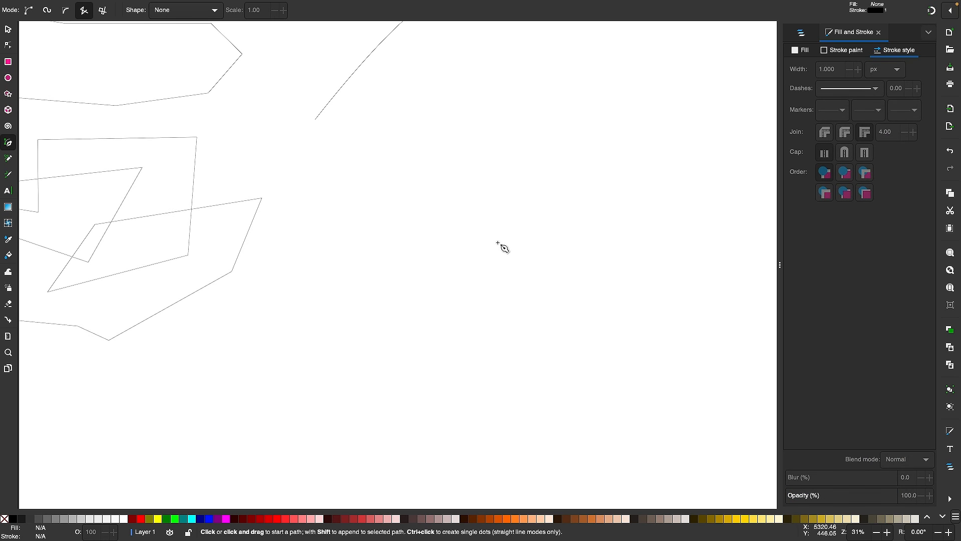
left_click(102, 11)
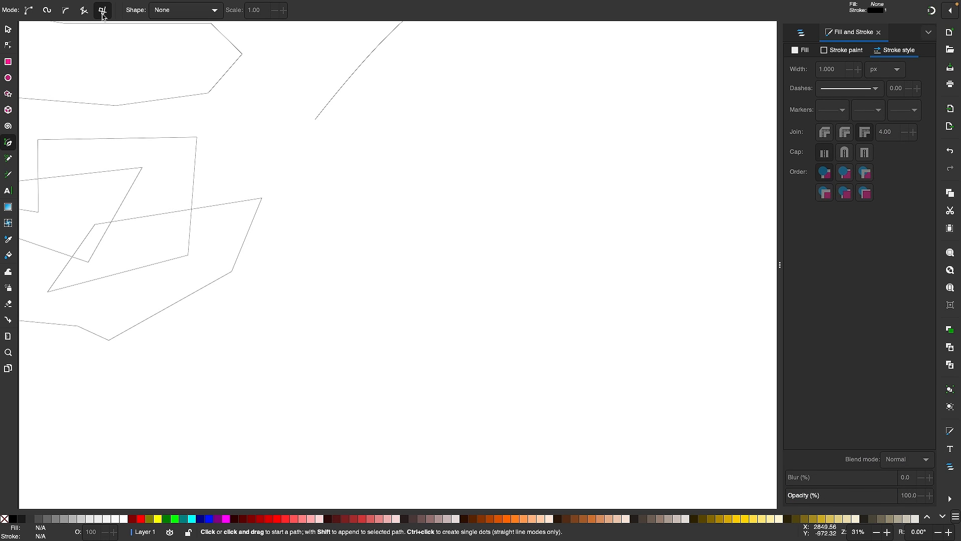
left_click(369, 347)
left_click(413, 179)
left_click(519, 183)
left_click(502, 281)
left_click(330, 270)
left_click(384, 129)
left_click(575, 128)
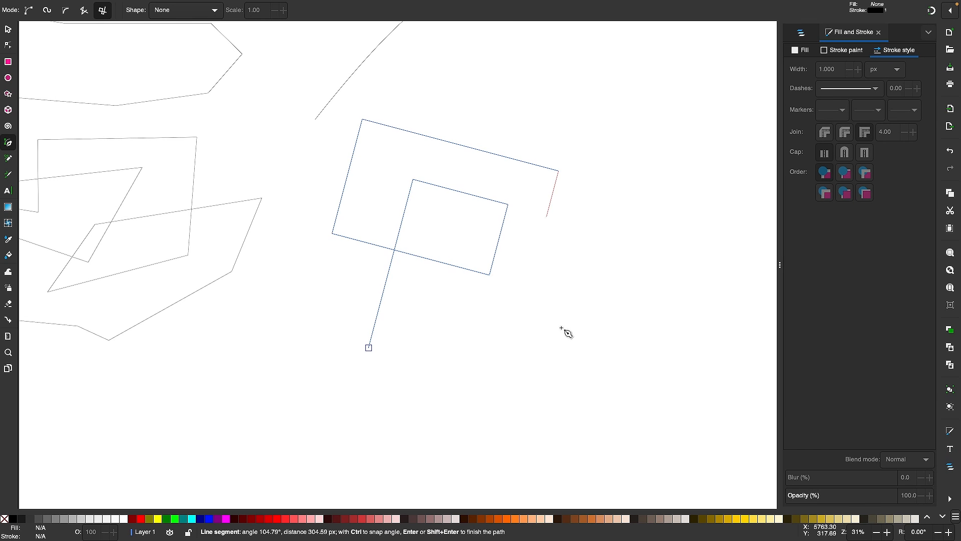
left_click(562, 384)
left_click(287, 361)
left_click(271, 430)
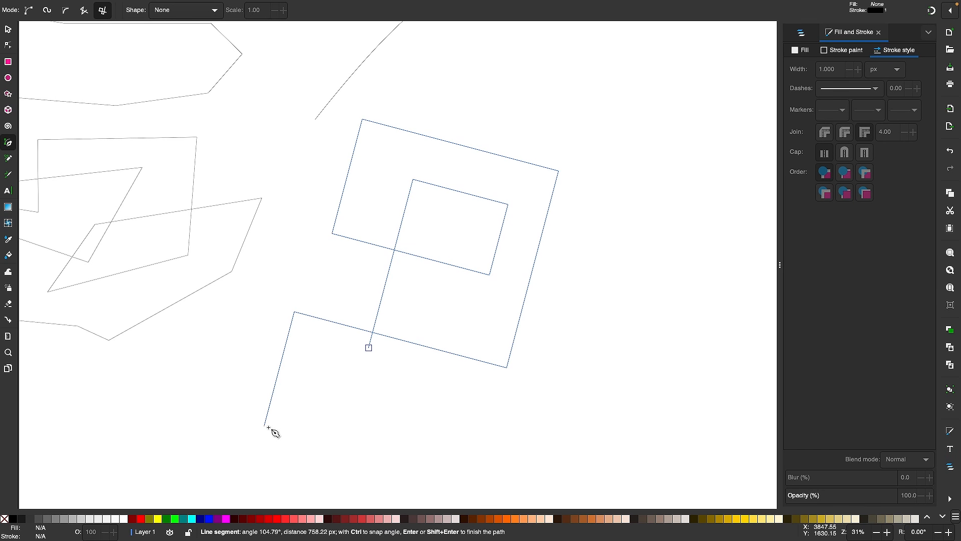
left_click(458, 432)
left_click(491, 300)
left_click(584, 314)
left_click(623, 161)
left_click(447, 136)
left_click(447, 226)
left_click(298, 214)
left_click(280, 317)
left_click(453, 330)
left_click(428, 428)
left_click(369, 348)
Draw an open, self-crossing path of horizontal and vertical segments in the empty area beside the tilted shape, and finish it unclosed.
scroll(620, 355, "right", 8)
scroll(622, 356, "right", 4)
scroll(622, 355, "up", 2)
left_click(363, 239)
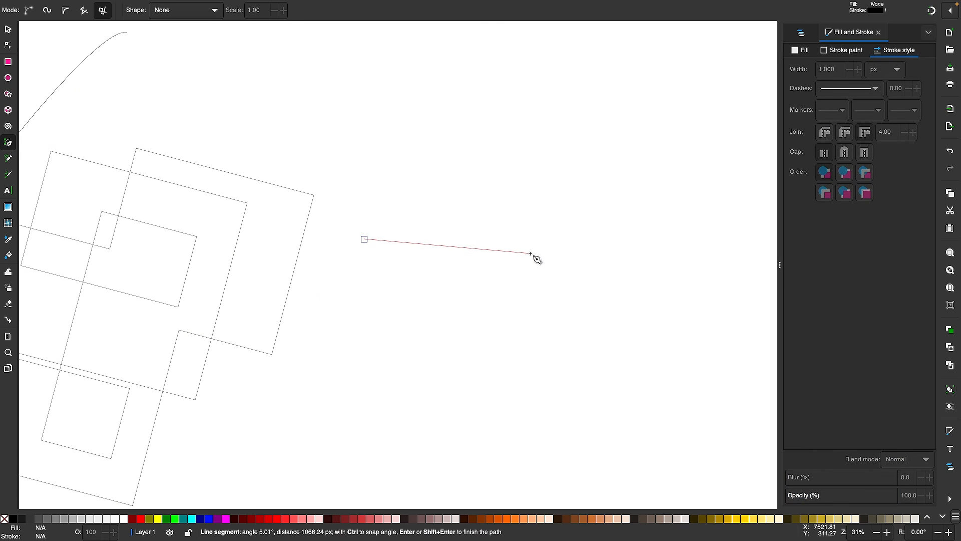
left_click(552, 239)
left_click(552, 159)
left_click(476, 158)
left_click(487, 283)
left_click(652, 257)
left_click(651, 172)
left_click(500, 215)
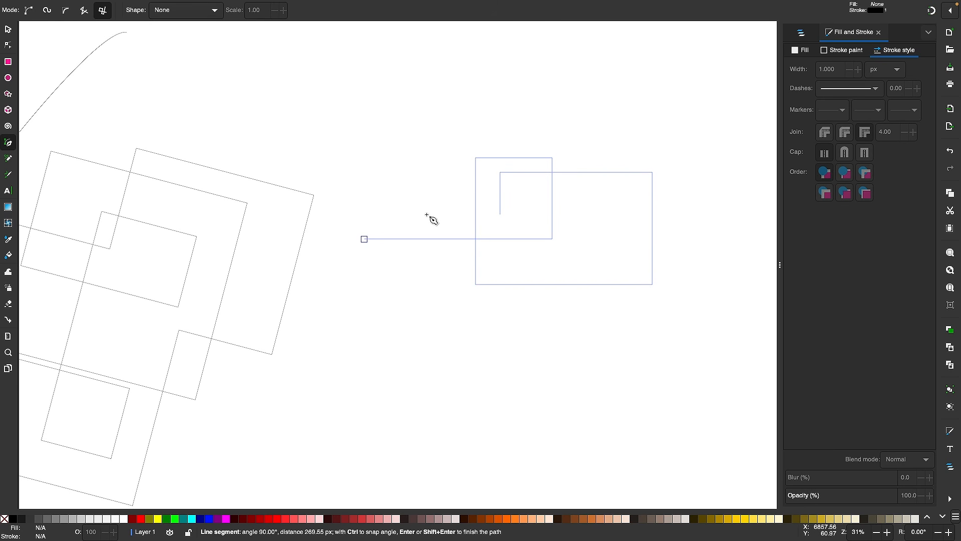
key("Return")
Draw an open, skyline-like stepped path of horizontal and vertical segments below the previous open path, ending on a downward segment.
scroll(446, 272, "down", 5)
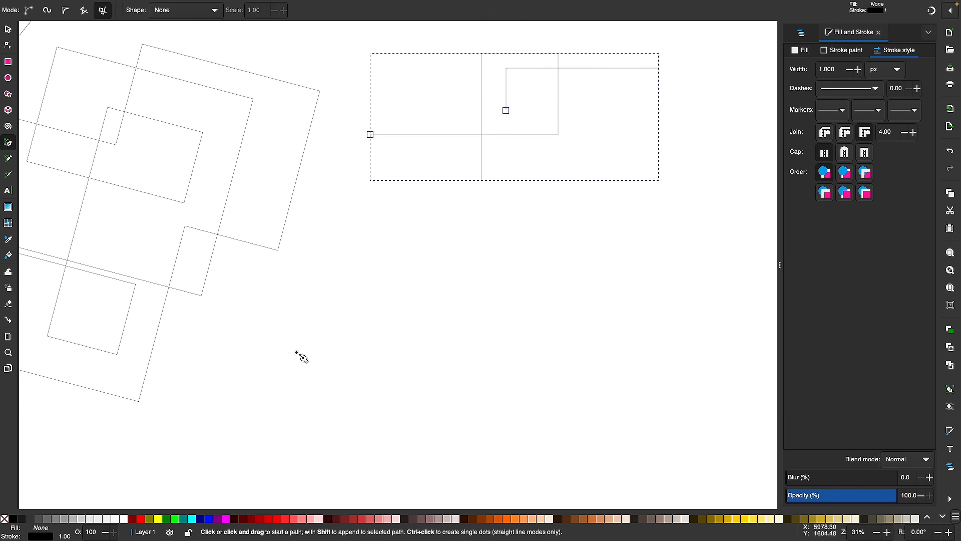
left_click(296, 352)
left_click(392, 352)
left_click(393, 268)
left_click(450, 261)
left_click(451, 322)
left_click(471, 320)
left_click(471, 197)
left_click(505, 198)
left_click(506, 291)
left_click(549, 291)
left_click(548, 254)
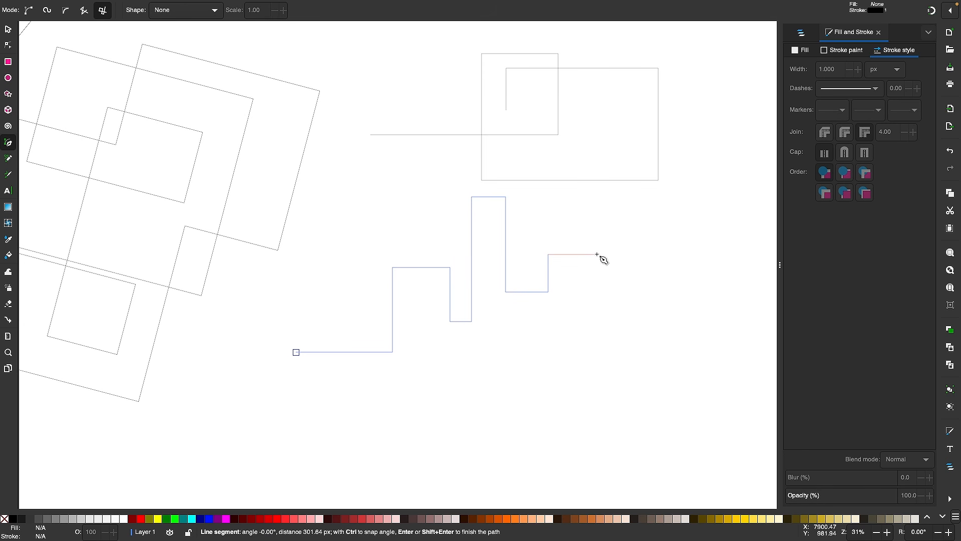
left_click(644, 264)
left_click(644, 357)
key("Return")
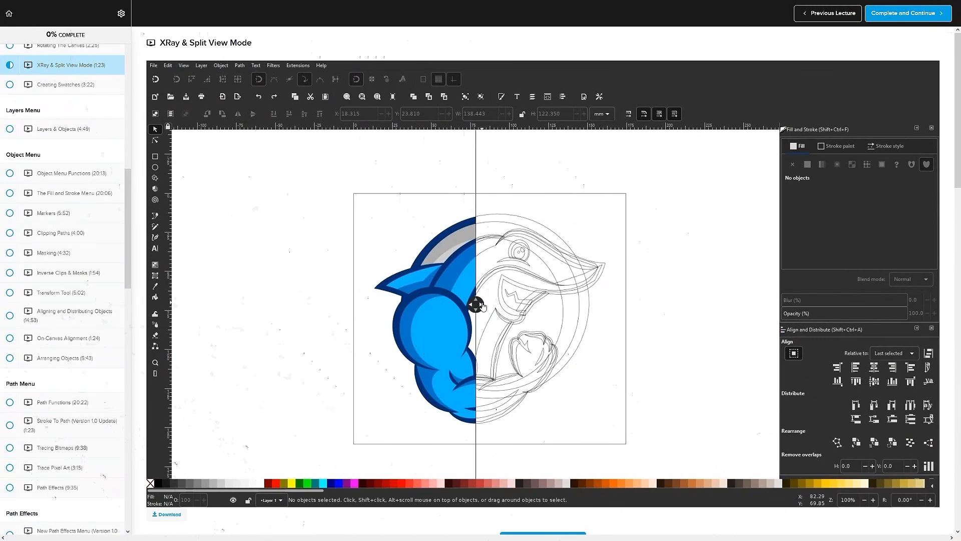
left_click_drag(482, 308, 393, 304)
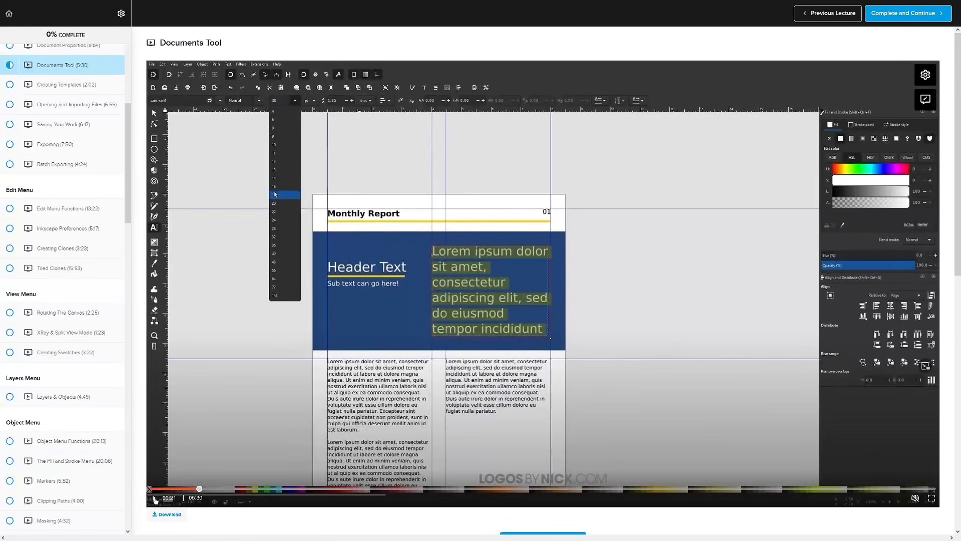
left_click_drag(545, 331, 507, 306)
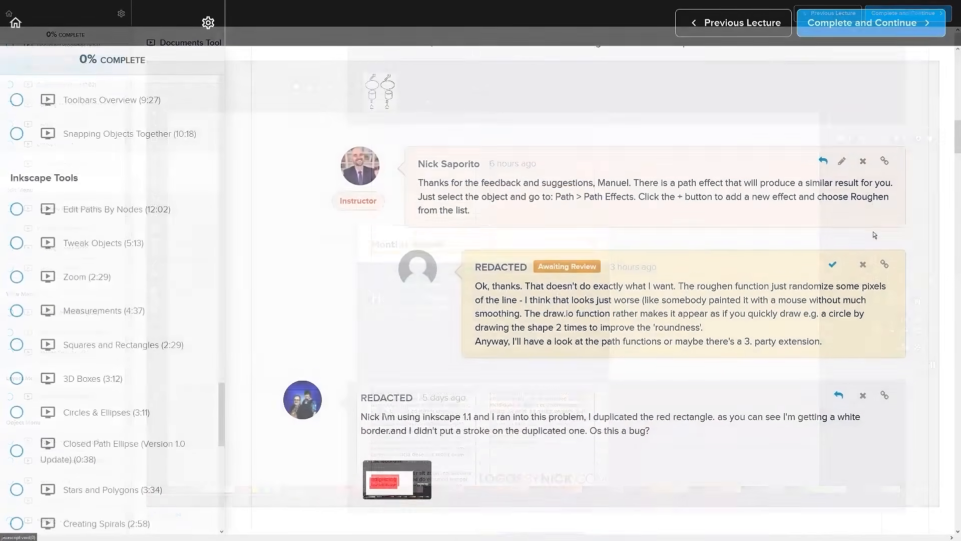
scroll(873, 231, "down", 7)
scroll(897, 229, "down", 5)
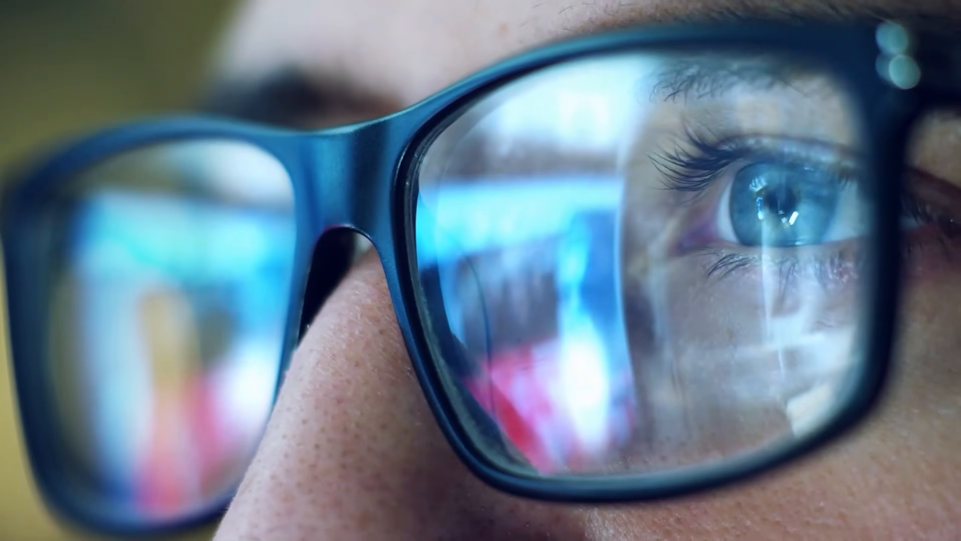